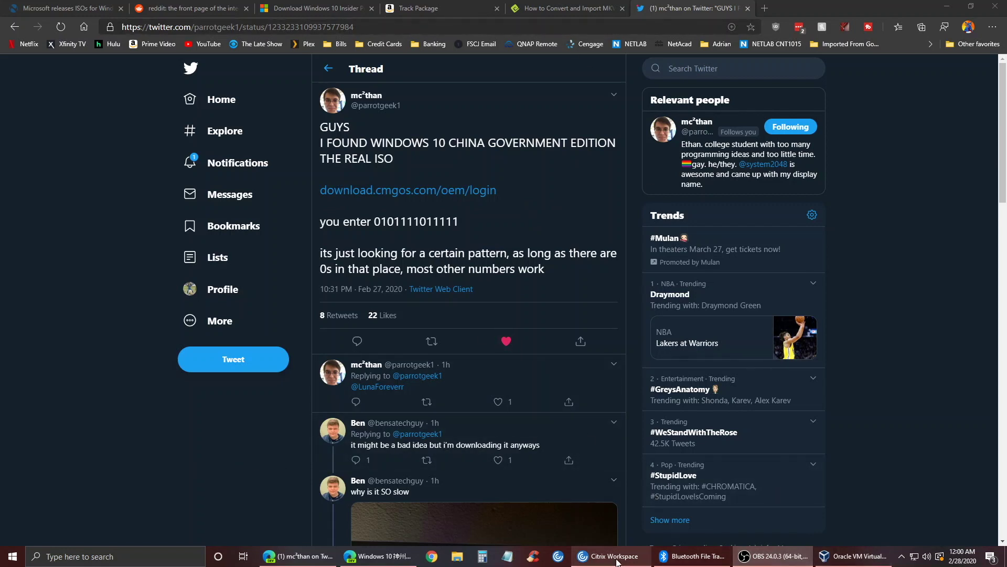
Review the CMGE V0-H installation instructions and the OEM user download page on the CMIT site.
{"action": "key", "text": "alt+Tab"}
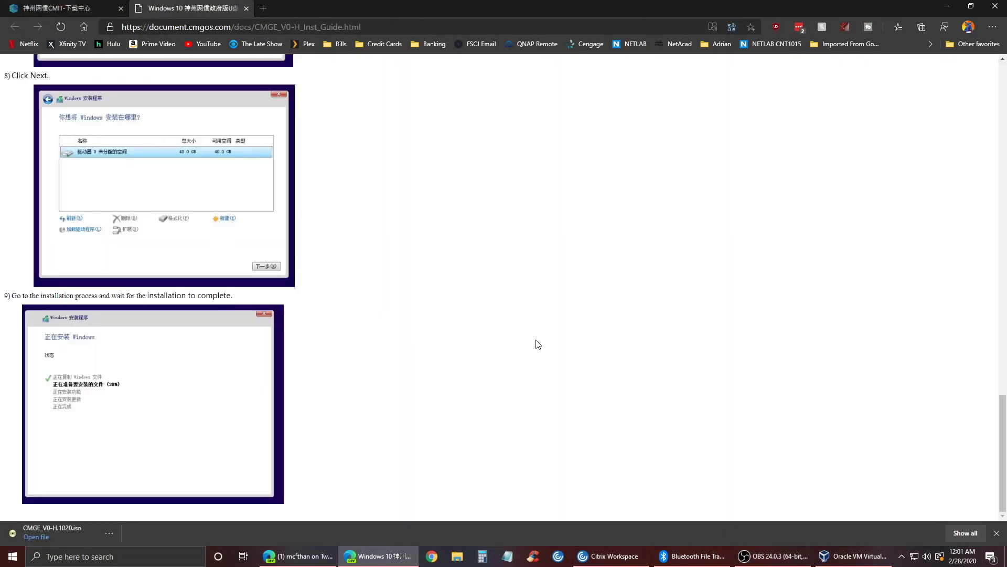
{"action": "scroll", "coordinate": [477, 344], "scroll_direction": "up", "scroll_amount": 20}
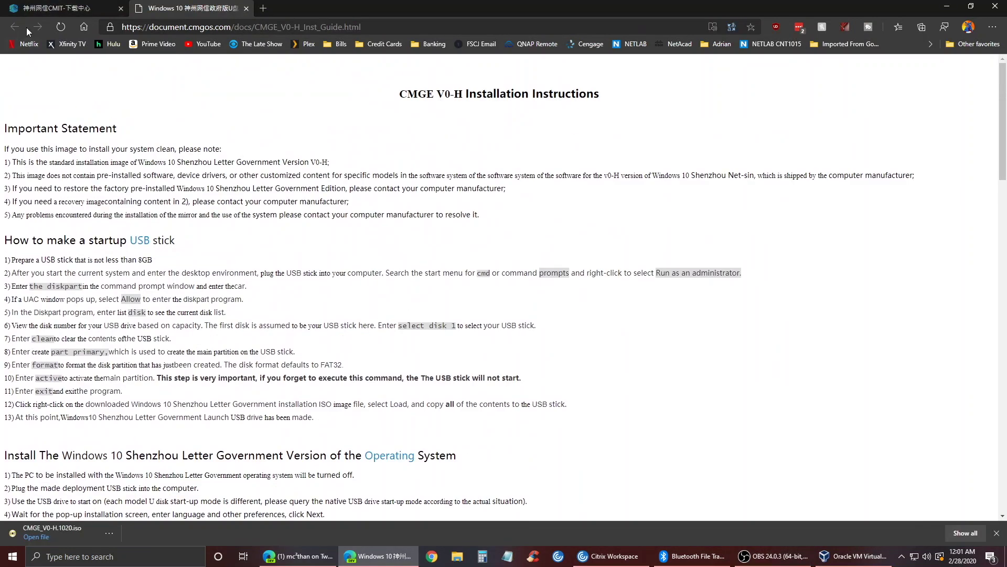
{"action": "left_click", "coordinate": [44, 6]}
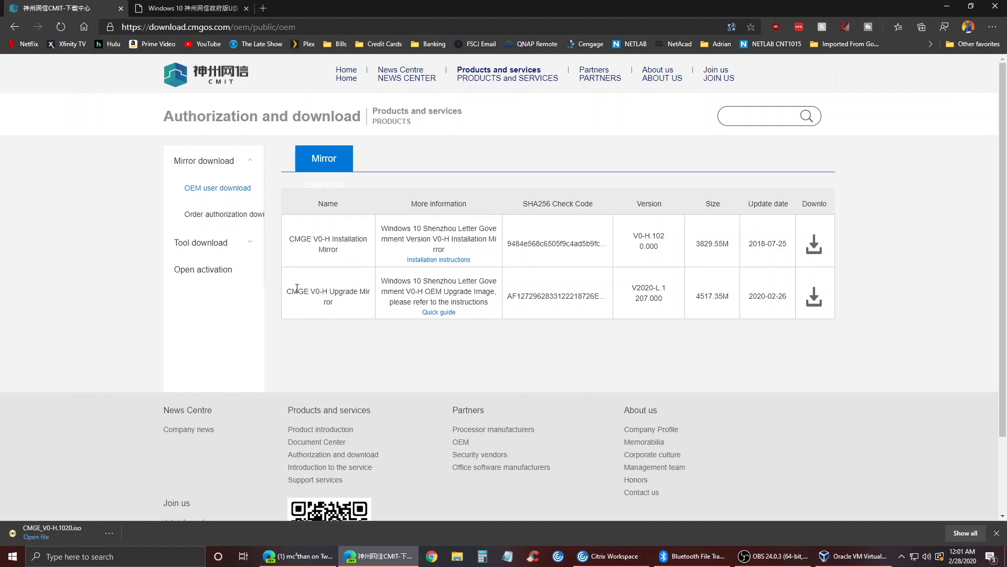
{"action": "left_click", "coordinate": [189, 7]}
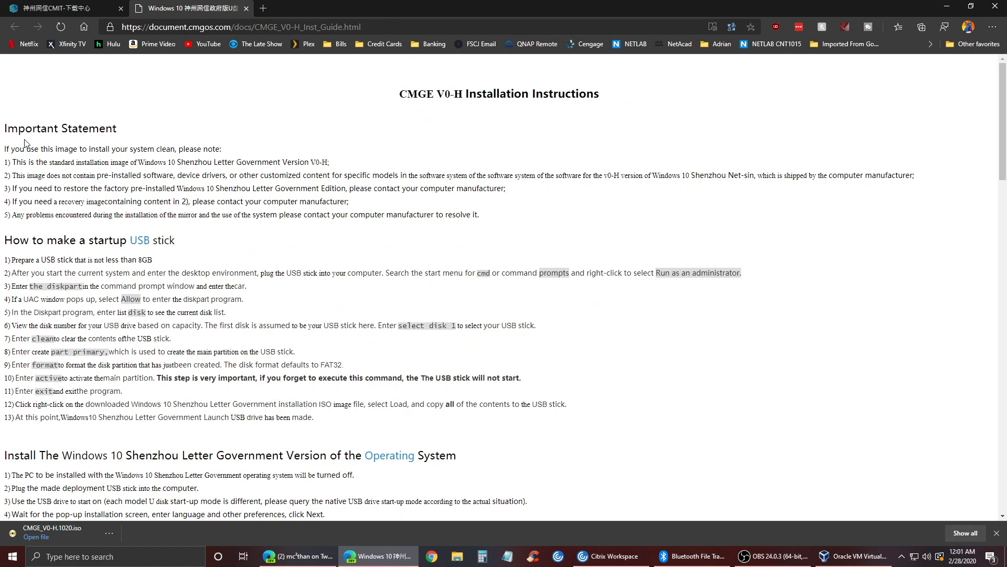
{"action": "scroll", "coordinate": [223, 329], "scroll_direction": "down", "scroll_amount": 15}
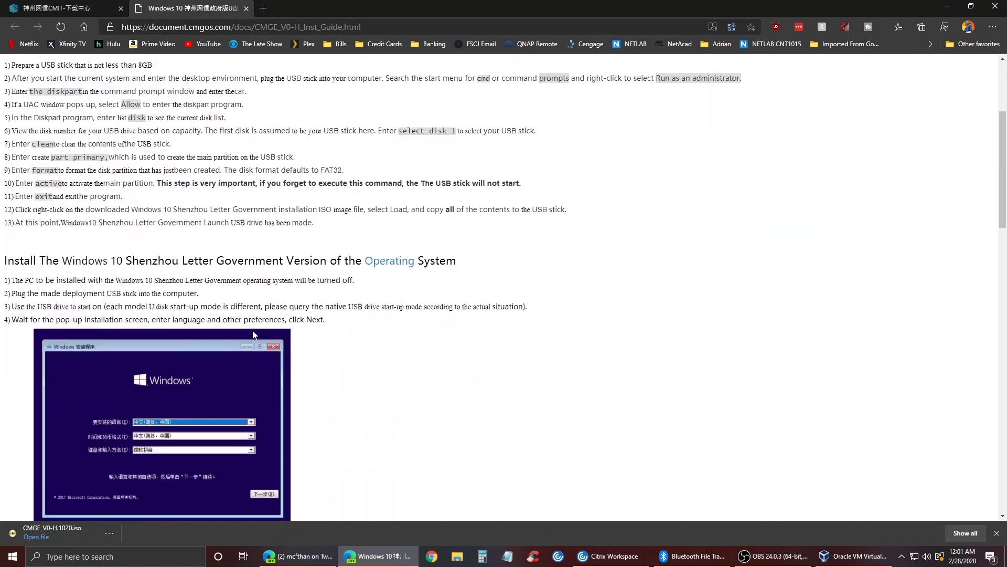
{"action": "scroll", "coordinate": [298, 329], "scroll_direction": "down", "scroll_amount": 10}
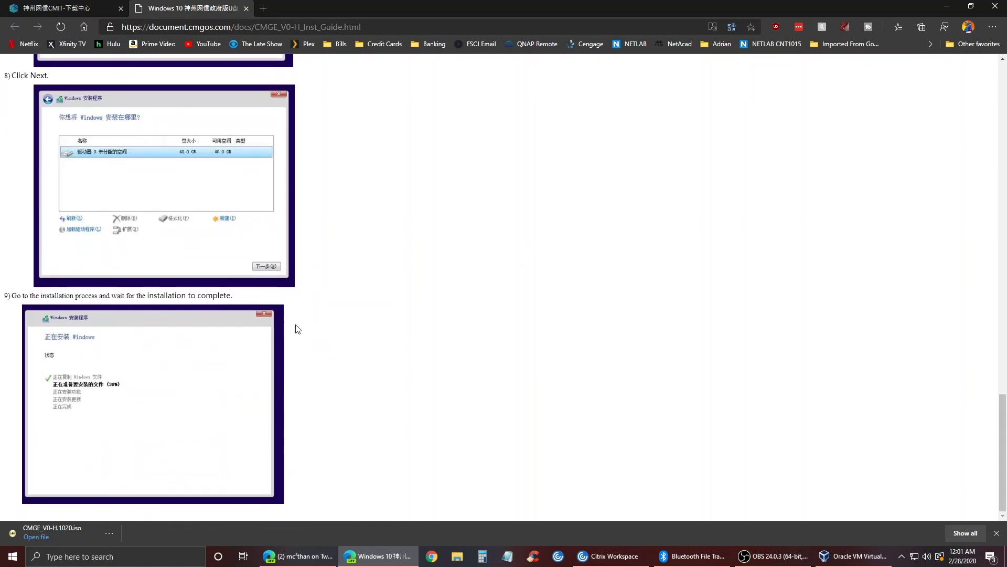
{"action": "scroll", "coordinate": [367, 375], "scroll_direction": "up", "scroll_amount": 6}
{"action": "scroll", "coordinate": [399, 379], "scroll_direction": "up", "scroll_amount": 20}
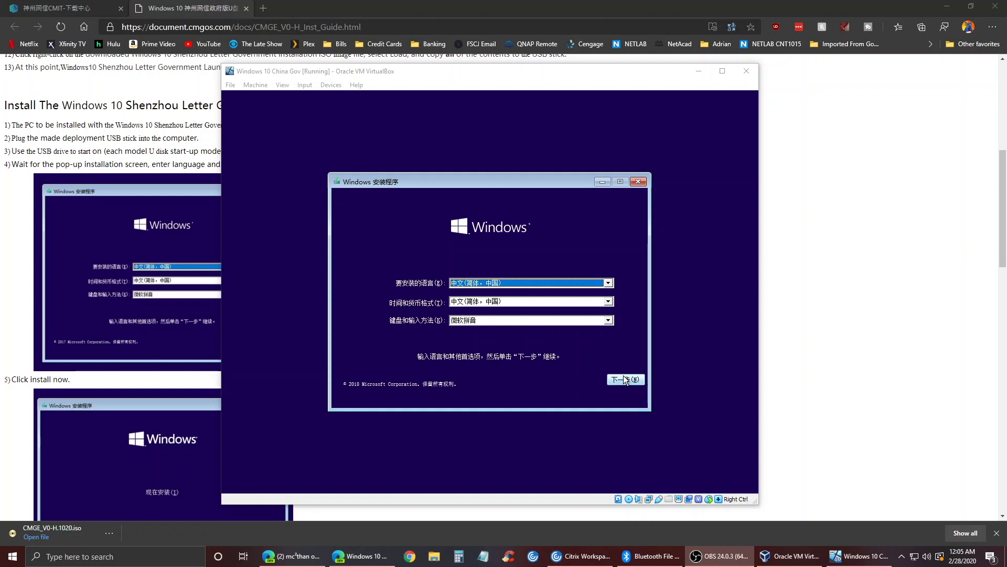
Keep the Simplified Chinese language, time format and keyboard settings in Windows Setup and start the installation.
{"action": "left_click", "coordinate": [506, 300]}
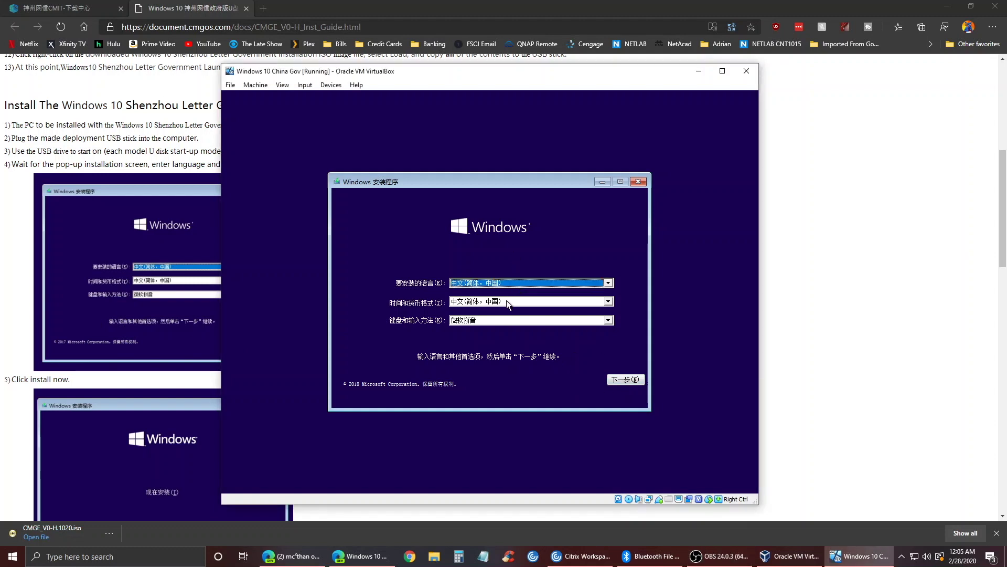
{"action": "scroll", "coordinate": [510, 377], "scroll_direction": "up", "scroll_amount": 5}
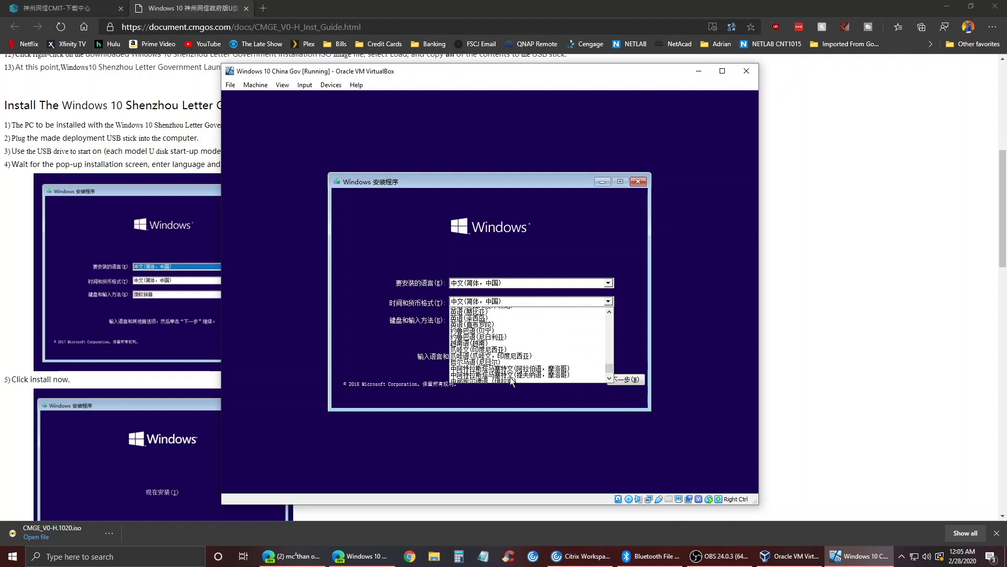
{"action": "left_click", "coordinate": [580, 228]}
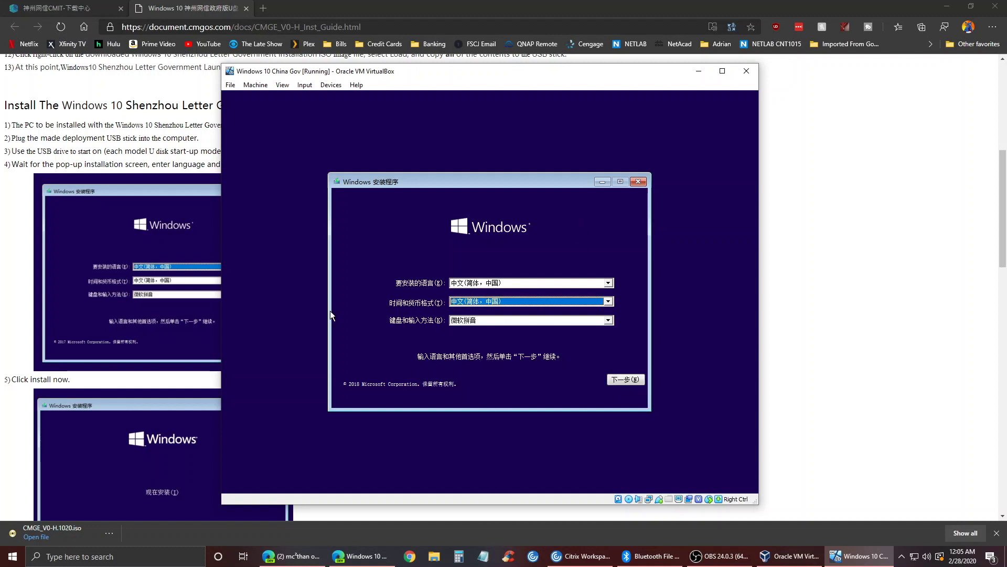
{"action": "left_click", "coordinate": [624, 378]}
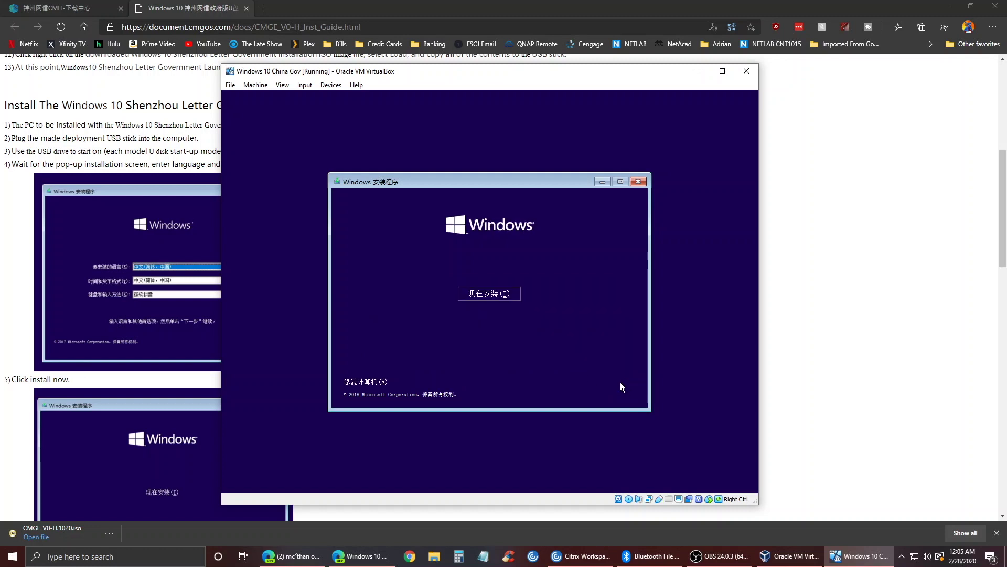
{"action": "left_click", "coordinate": [488, 294]}
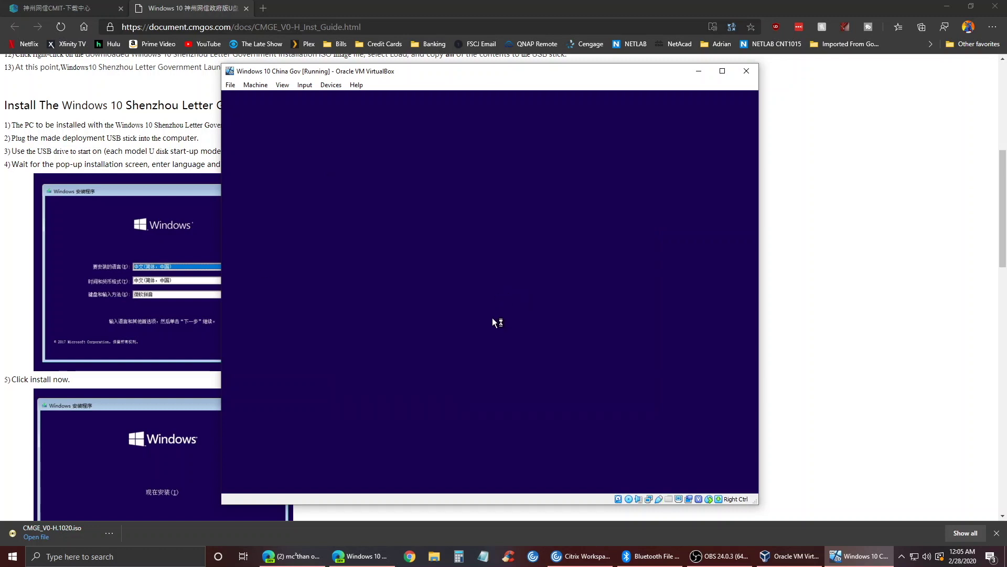
Check the licence and installation type steps in the CMGE guide, and return to the virtual machine.
{"action": "left_click", "coordinate": [63, 306]}
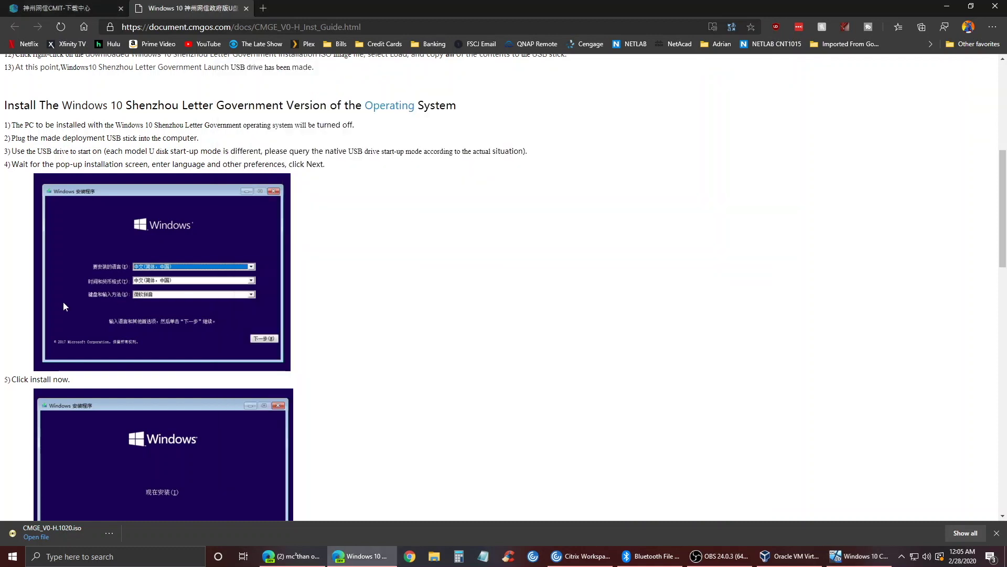
{"action": "scroll", "coordinate": [63, 306], "scroll_direction": "down", "scroll_amount": 10}
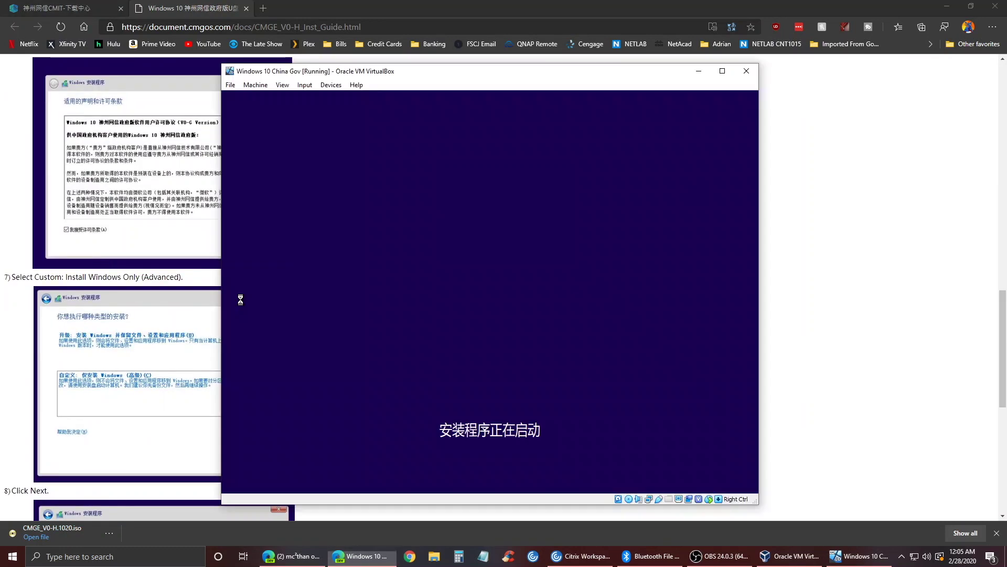
{"action": "left_click", "coordinate": [240, 299]}
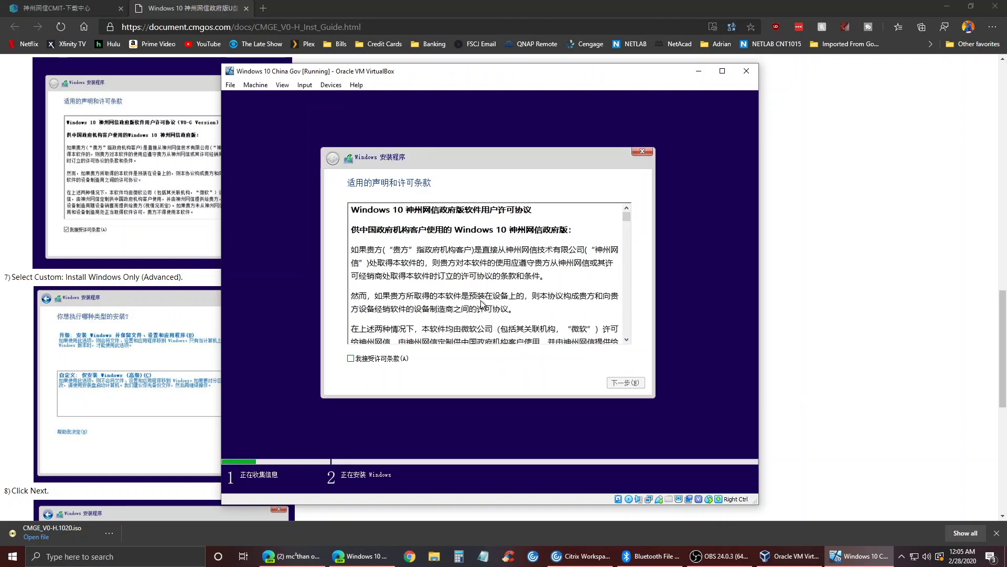
Accept the licence terms after viewing the end of the agreement, and choose the custom, Windows-only (advanced) installation.
{"action": "left_click", "coordinate": [363, 361]}
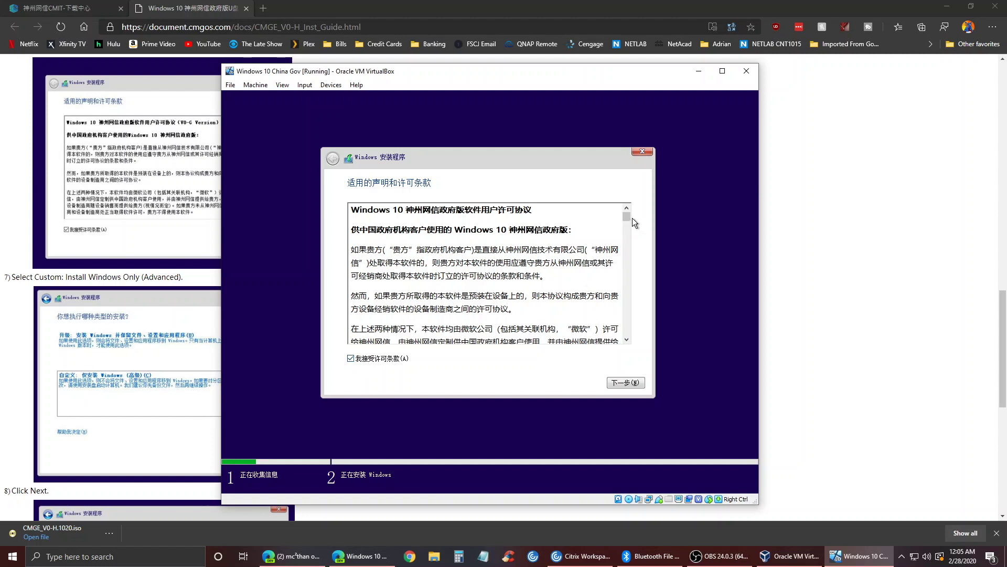
{"action": "left_click_drag", "start_coordinate": [627, 217], "coordinate": [627, 338]}
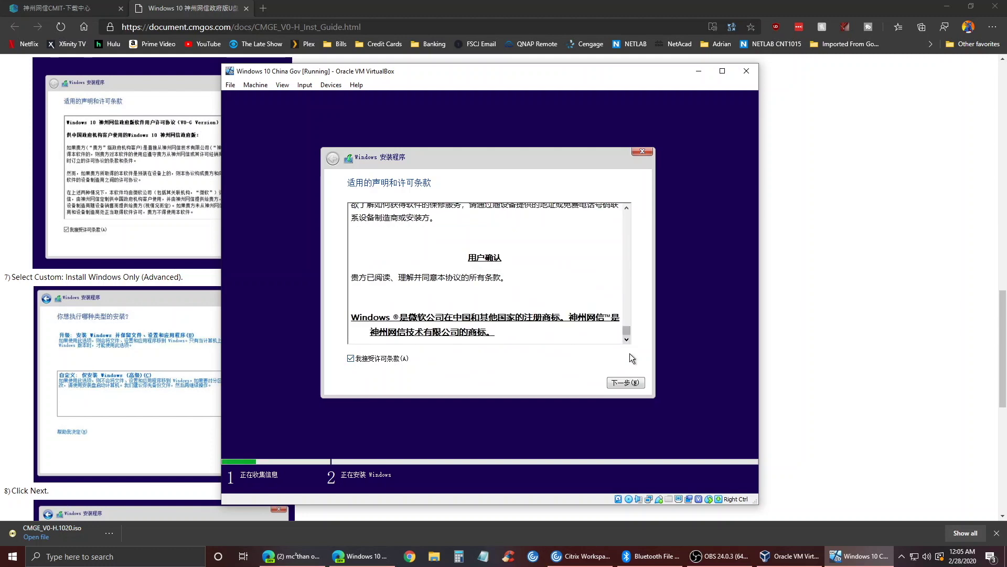
{"action": "left_click", "coordinate": [631, 382]}
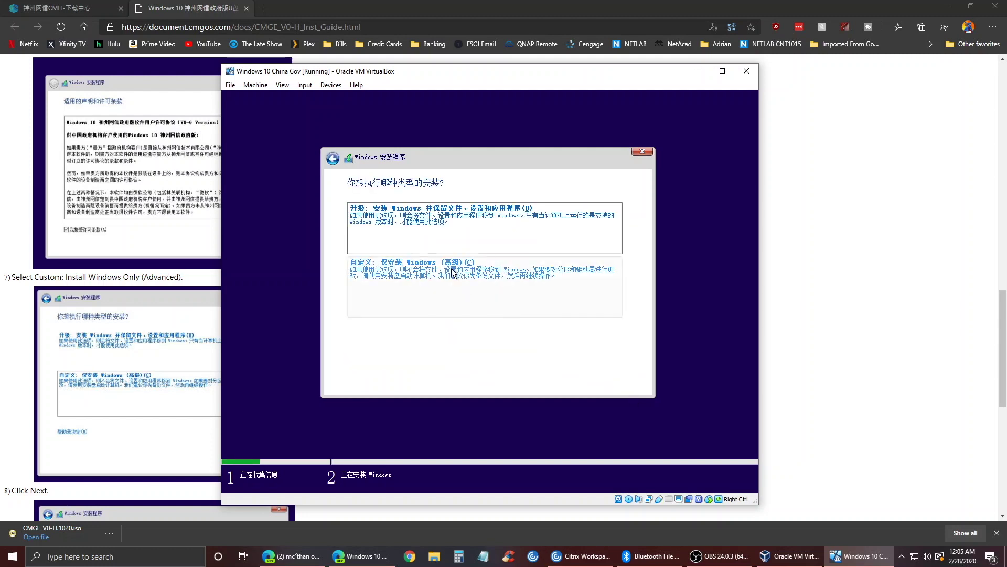
{"action": "left_click", "coordinate": [458, 276]}
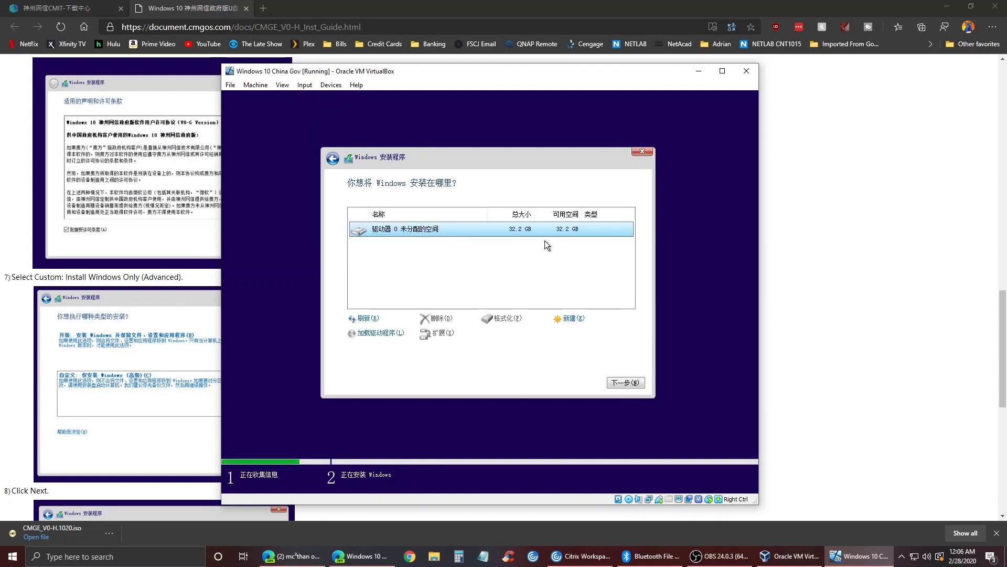
Create a partition from all the unallocated space on drive 0 and install Windows on partition 2.
{"action": "left_click", "coordinate": [578, 321]}
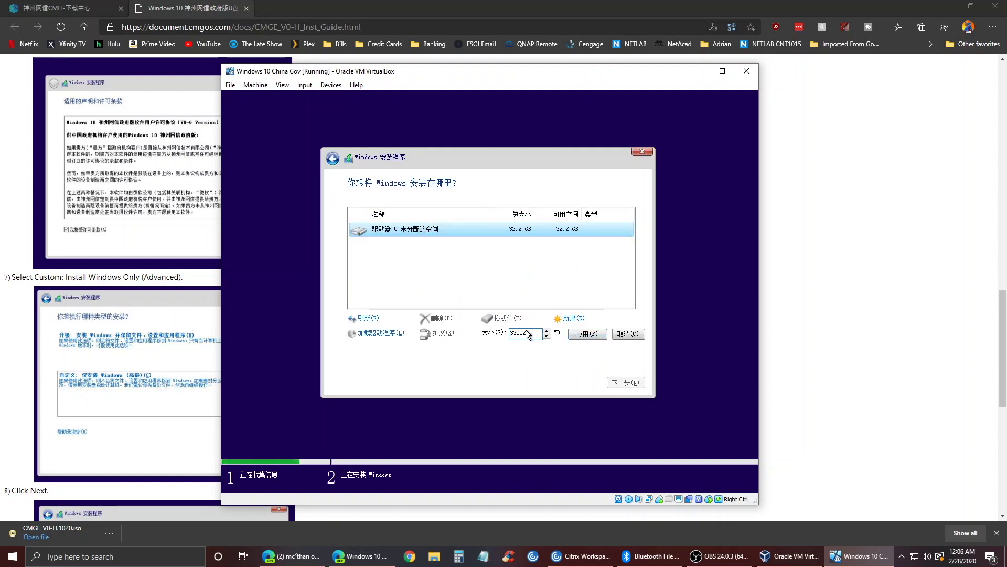
{"action": "left_click", "coordinate": [588, 335]}
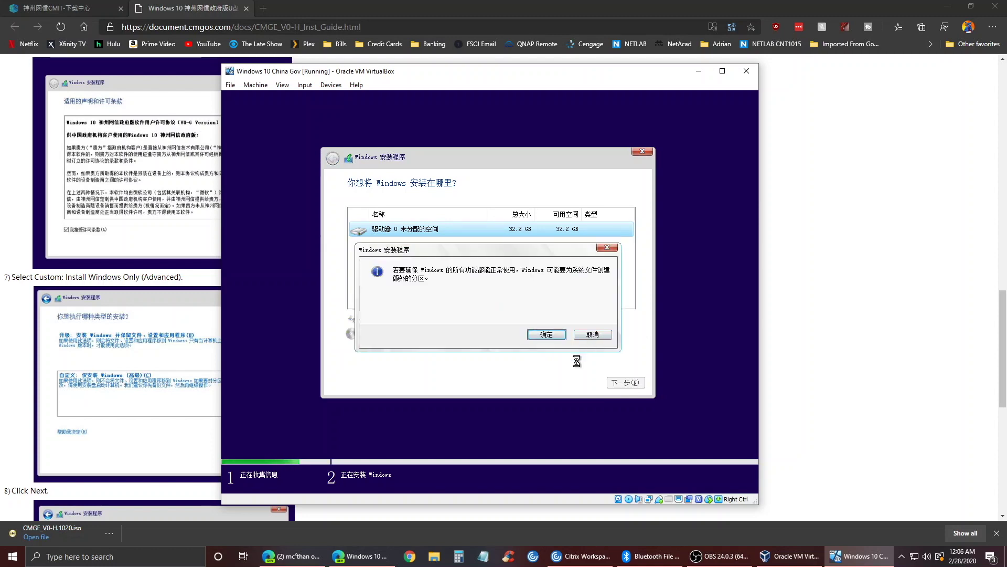
{"action": "left_click", "coordinate": [545, 334]}
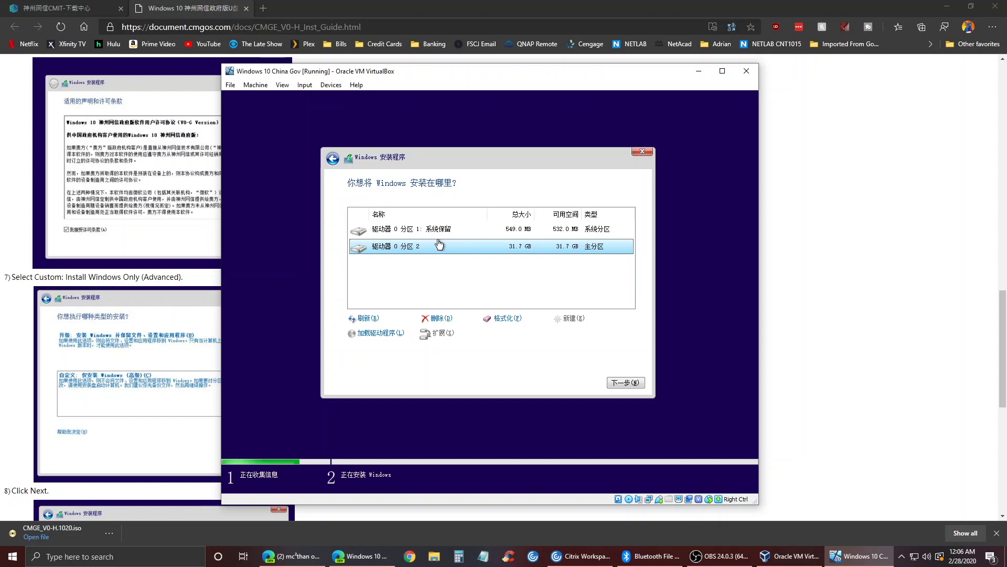
{"action": "left_click", "coordinate": [633, 387]}
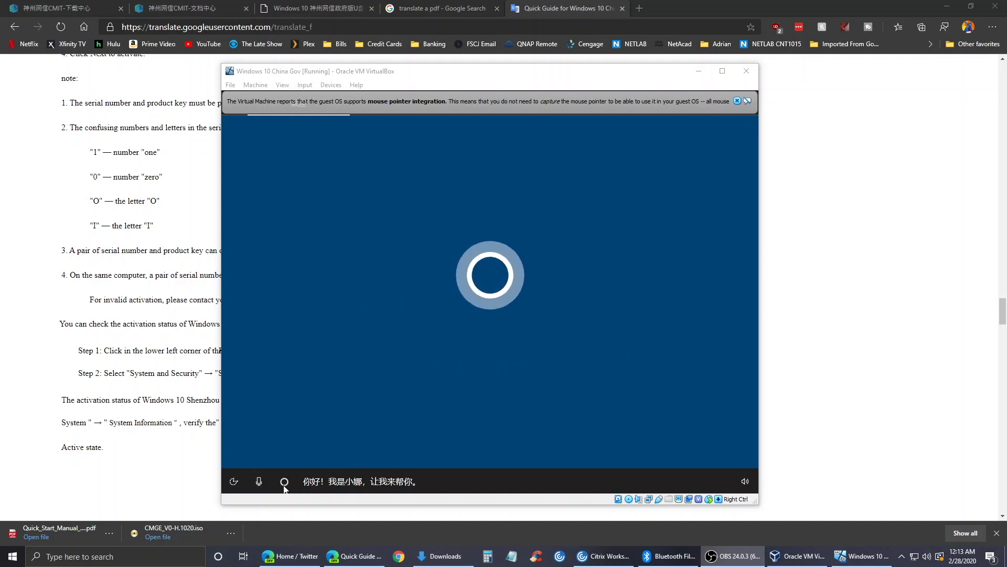
Mute the guest speaker on the Cortana welcome screen and dismiss the volume control.
{"action": "left_click", "coordinate": [740, 480]}
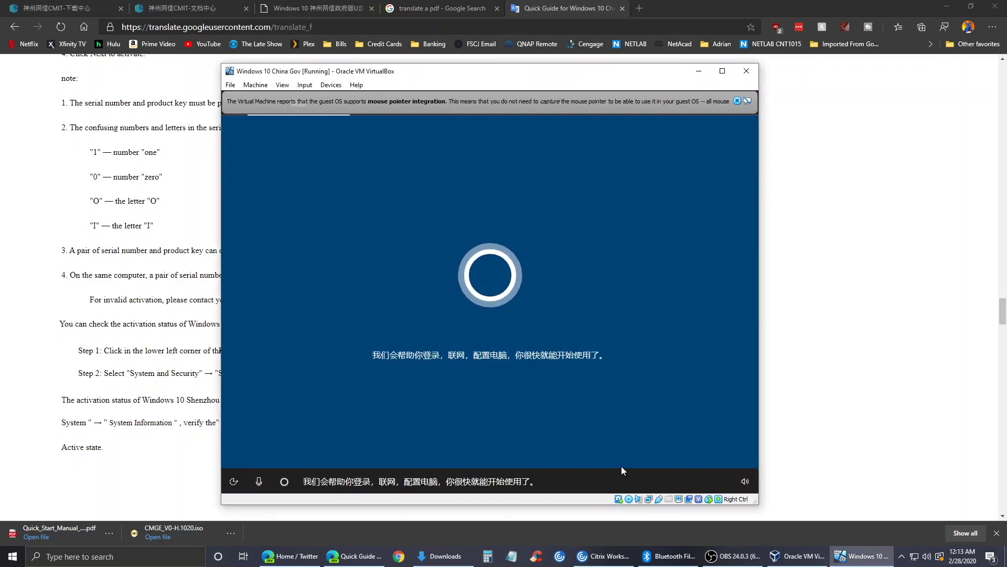
{"action": "left_click", "coordinate": [740, 483]}
{"action": "left_click", "coordinate": [587, 458]}
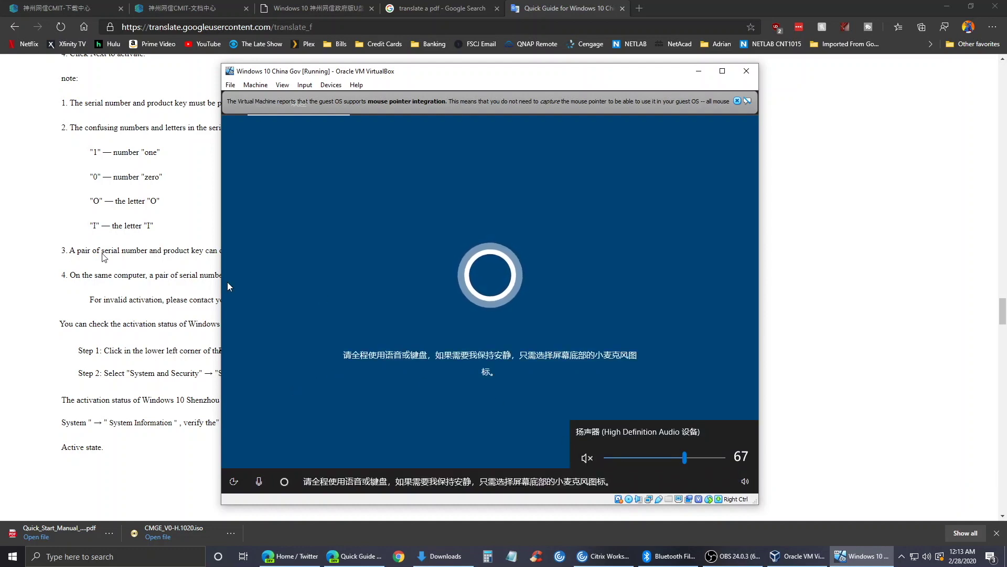
{"action": "left_click", "coordinate": [291, 288]}
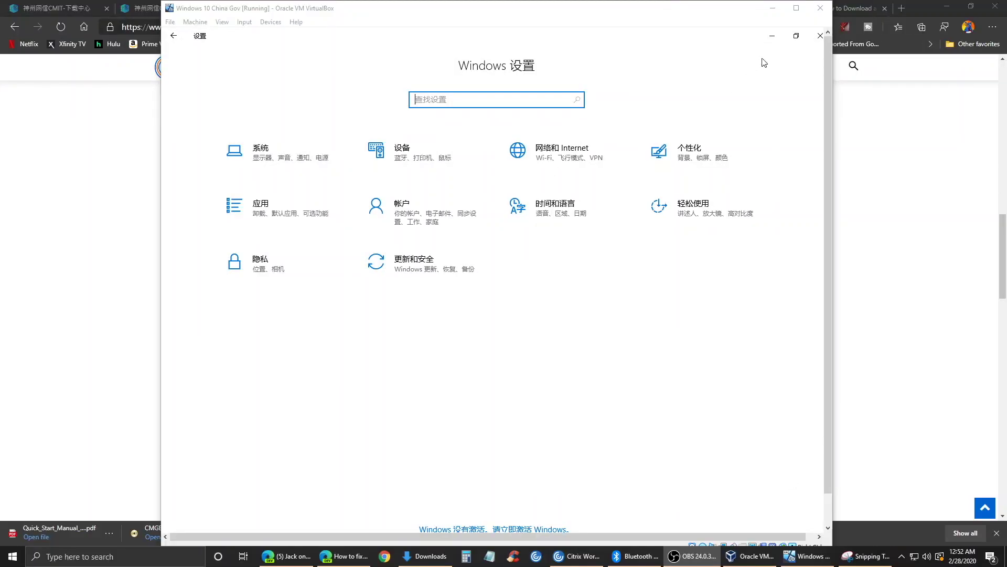
Close the Settings home page and open the display settings from the guest desktop.
{"action": "left_click", "coordinate": [821, 35]}
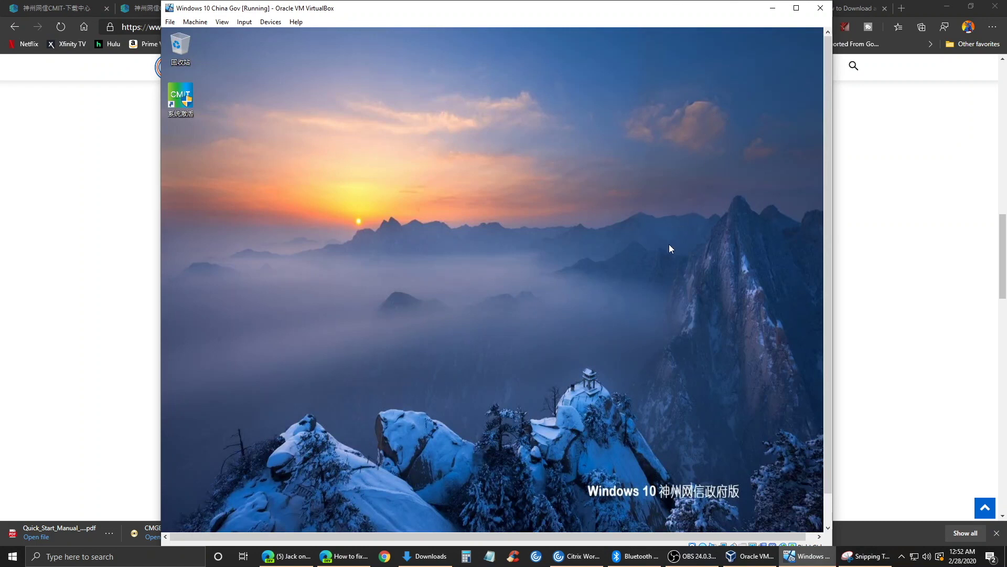
{"action": "right_click", "coordinate": [495, 174]}
{"action": "left_click", "coordinate": [524, 266]}
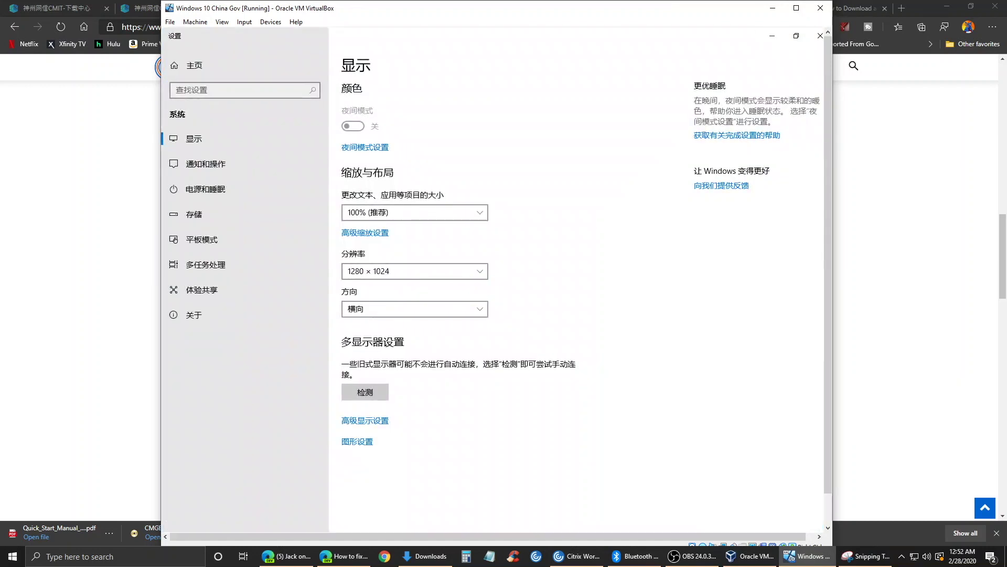
Set the guest display resolution to 1600 × 1200, keep the change, and maximise the virtual machine window.
{"action": "left_click", "coordinate": [415, 272]}
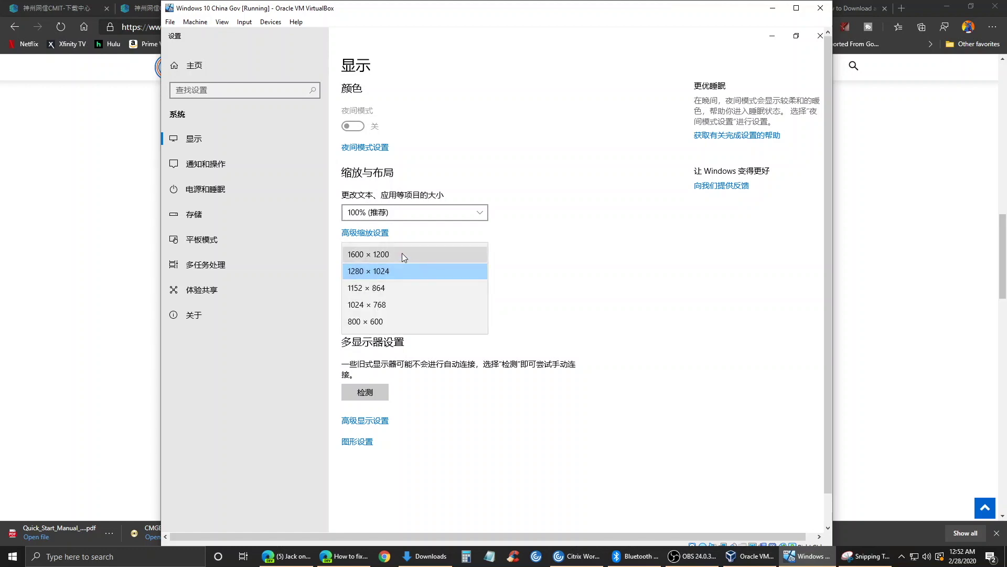
{"action": "left_click", "coordinate": [402, 255]}
{"action": "left_click", "coordinate": [494, 349]}
{"action": "left_click", "coordinate": [802, 3]}
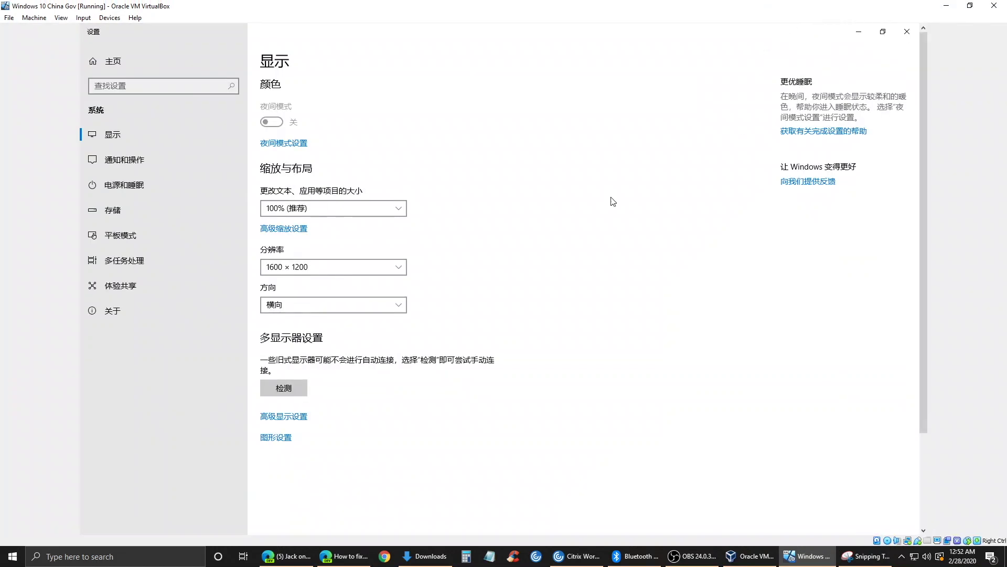
Set the guest display resolution to 1152 × 864 and keep the change.
{"action": "left_click", "coordinate": [295, 270]}
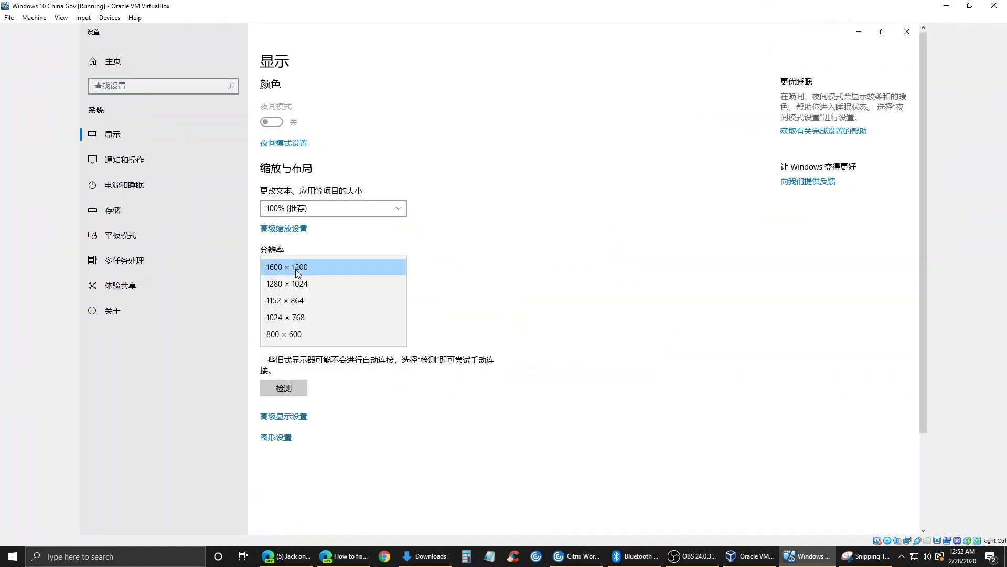
{"action": "left_click", "coordinate": [304, 302]}
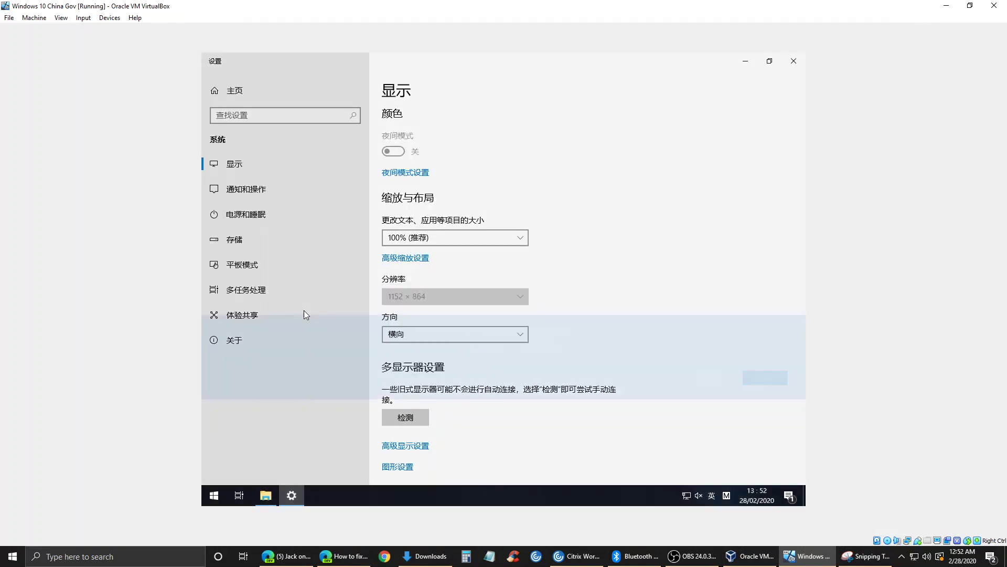
{"action": "left_click", "coordinate": [585, 294]}
{"action": "left_click", "coordinate": [441, 298]}
{"action": "left_click", "coordinate": [439, 298]}
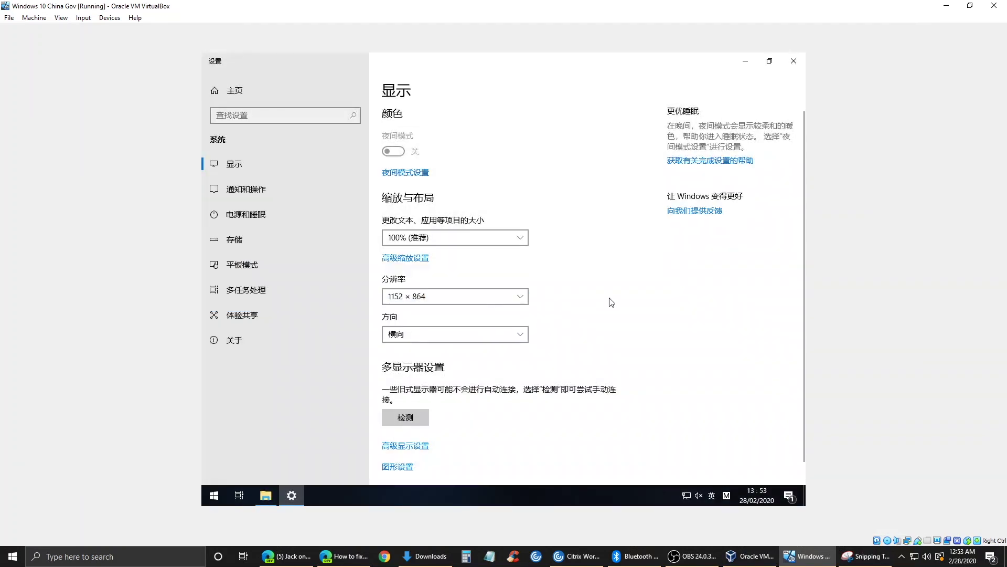
Restore the maximised virtual machine window and fit it around the guest display near the middle of the desktop.
{"action": "double_click", "coordinate": [811, 7]}
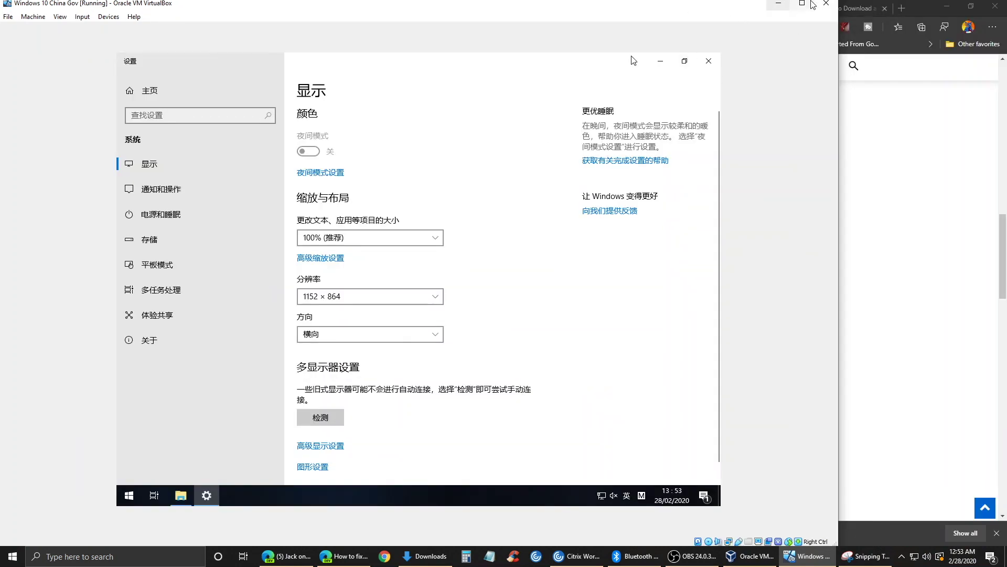
{"action": "left_click_drag", "start_coordinate": [545, 5], "coordinate": [607, 28]}
{"action": "left_click_drag", "start_coordinate": [901, 18], "coordinate": [801, 33]}
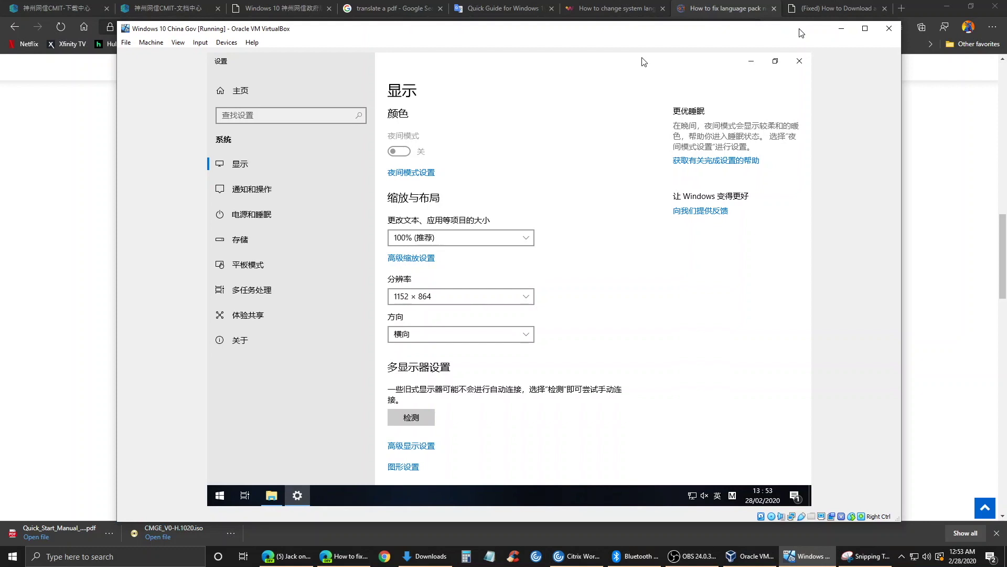
Return to the Settings home page, open Windows Update and review the list of pending updates.
{"action": "left_click", "coordinate": [231, 89]}
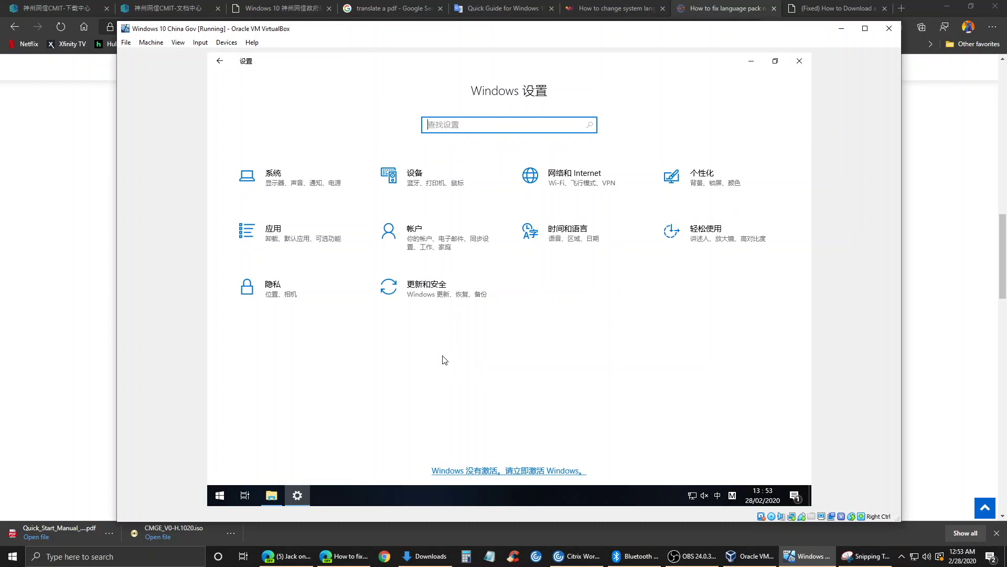
{"action": "left_click", "coordinate": [455, 329]}
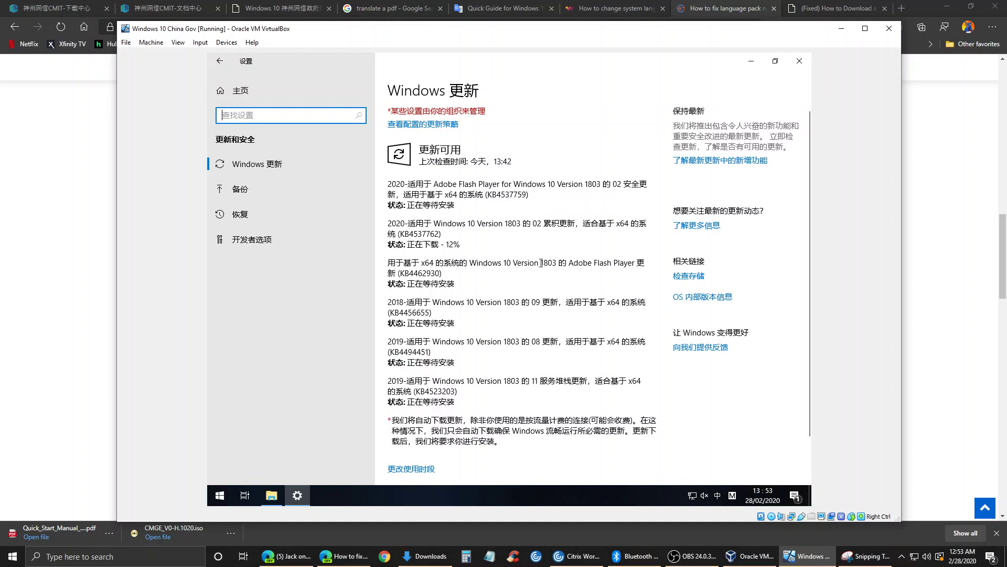
{"action": "double_click", "coordinate": [548, 263]}
{"action": "left_click", "coordinate": [552, 356]}
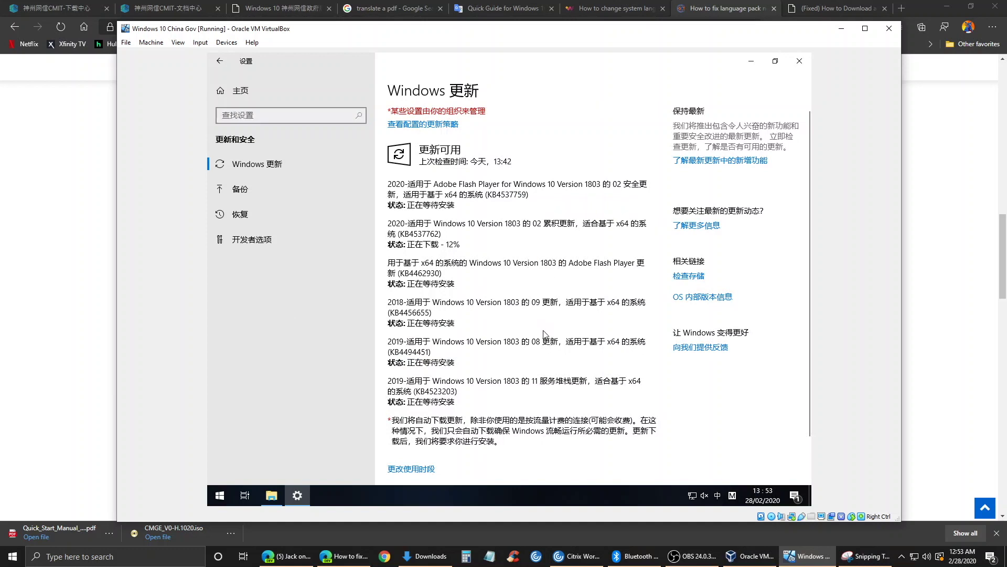
{"action": "scroll", "coordinate": [546, 336], "scroll_direction": "down", "scroll_amount": 1}
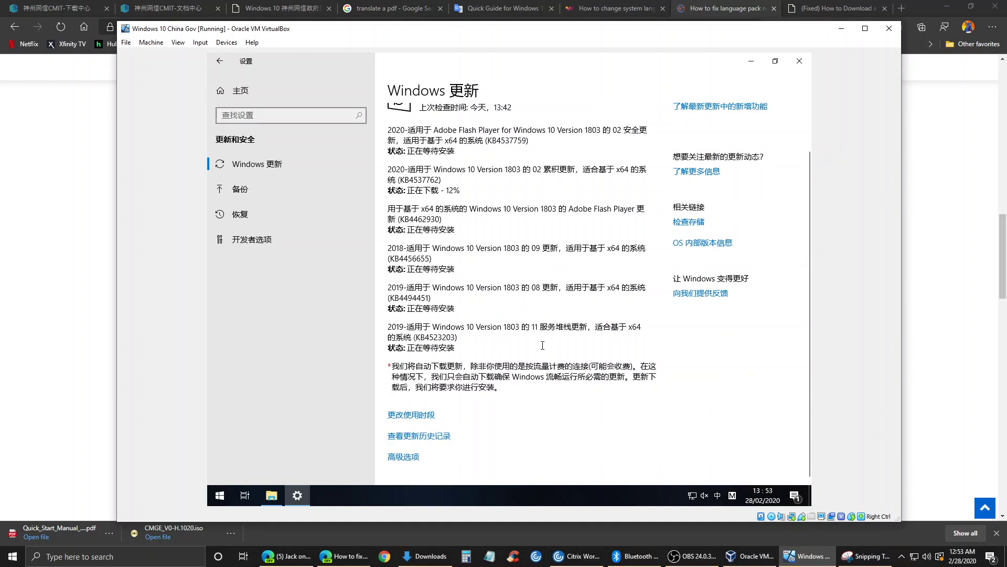
Open the region and language settings and check which Windows display languages can be chosen.
{"action": "left_click", "coordinate": [256, 90]}
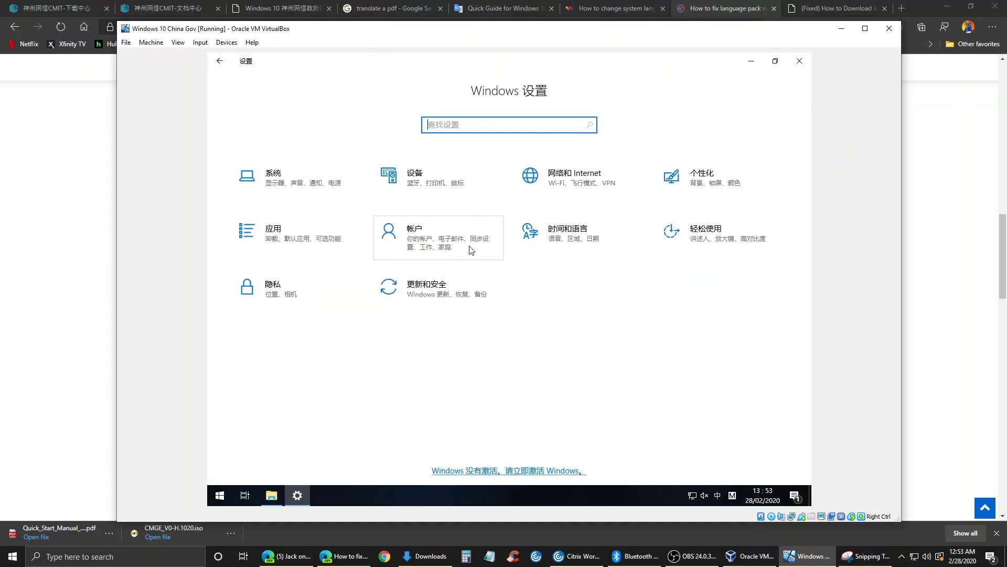
{"action": "left_click", "coordinate": [573, 240]}
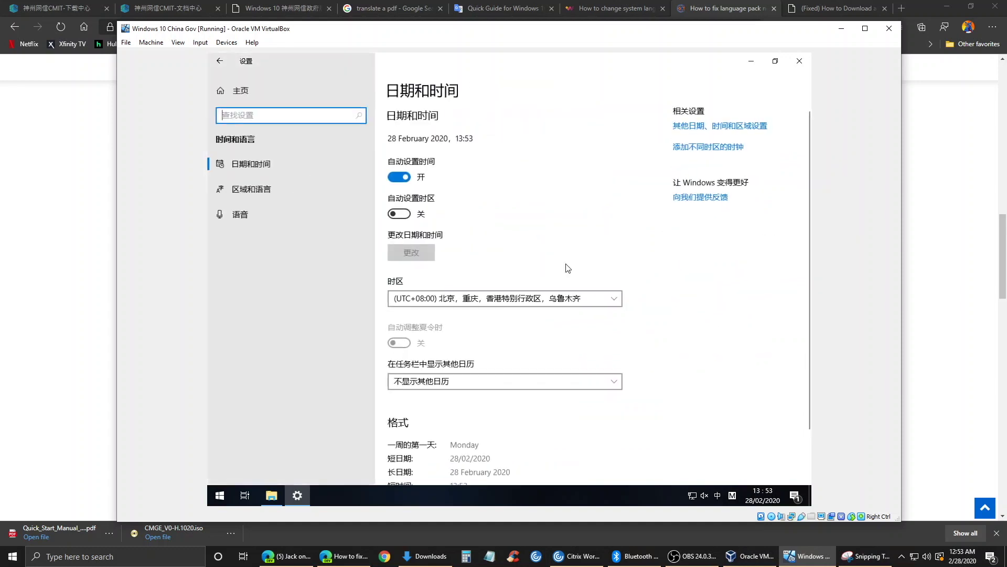
{"action": "left_click", "coordinate": [272, 188]}
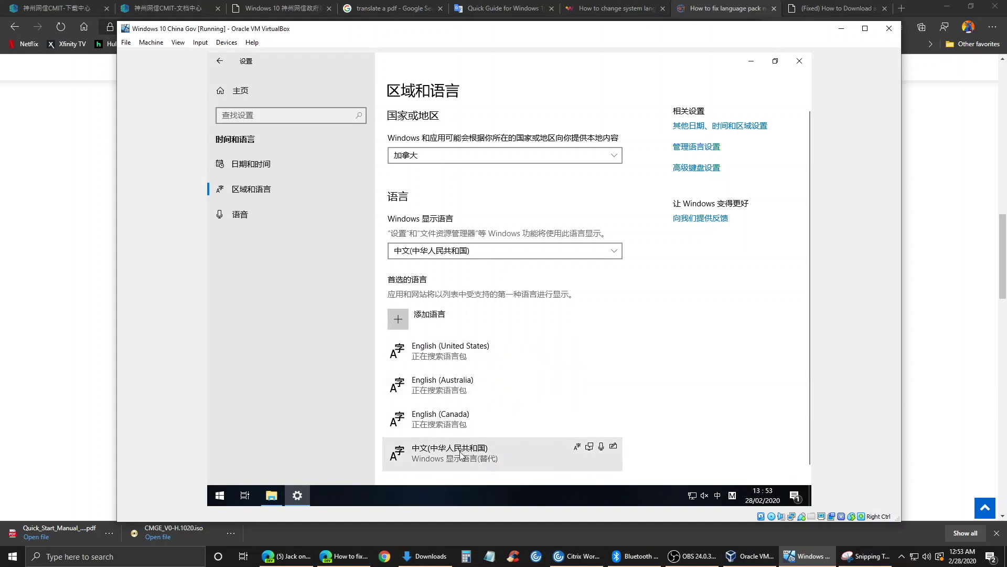
{"action": "left_click", "coordinate": [477, 252]}
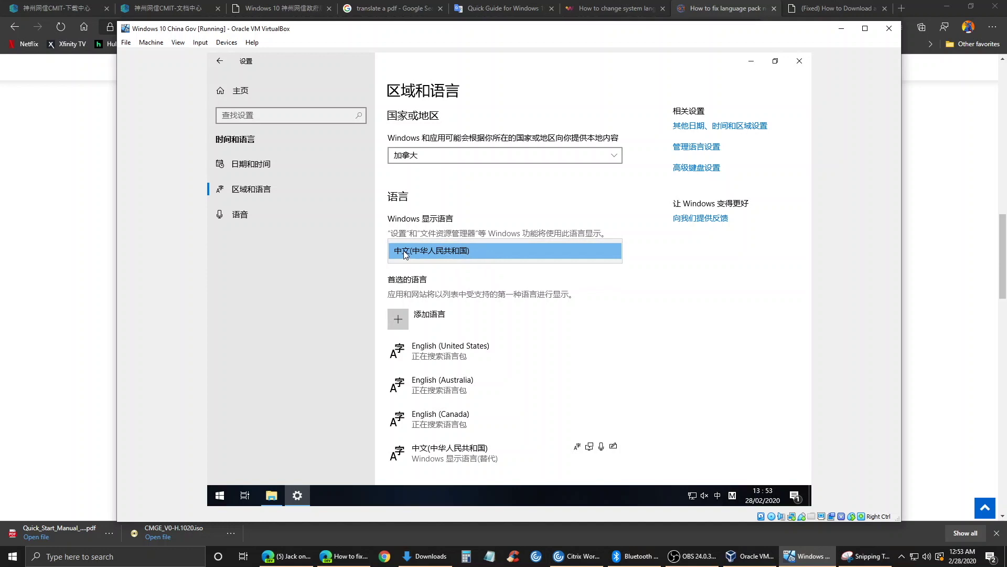
{"action": "left_click", "coordinate": [472, 251]}
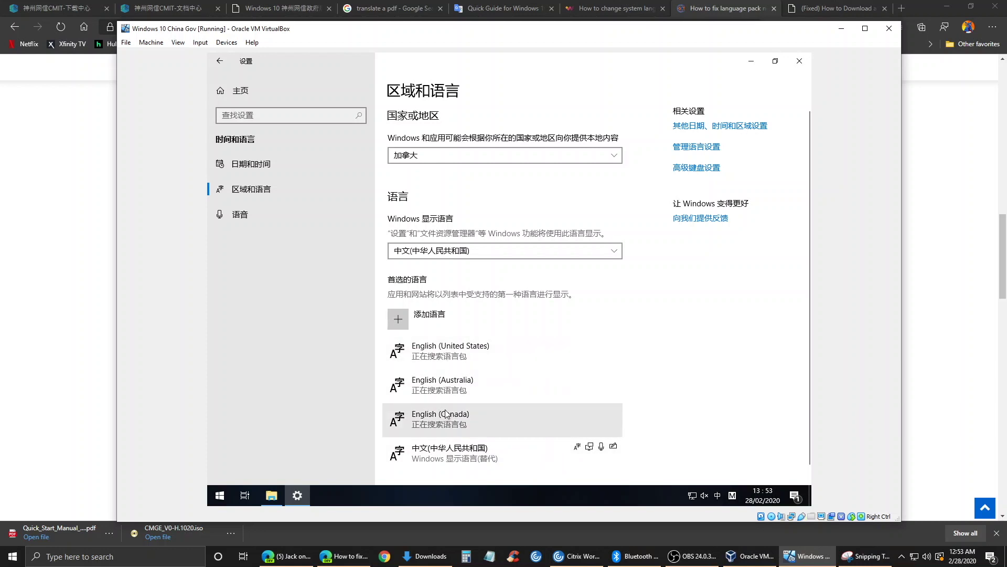
View the language options for English (Canada), then return to the Settings home page and close Settings.
{"action": "left_click", "coordinate": [484, 410]}
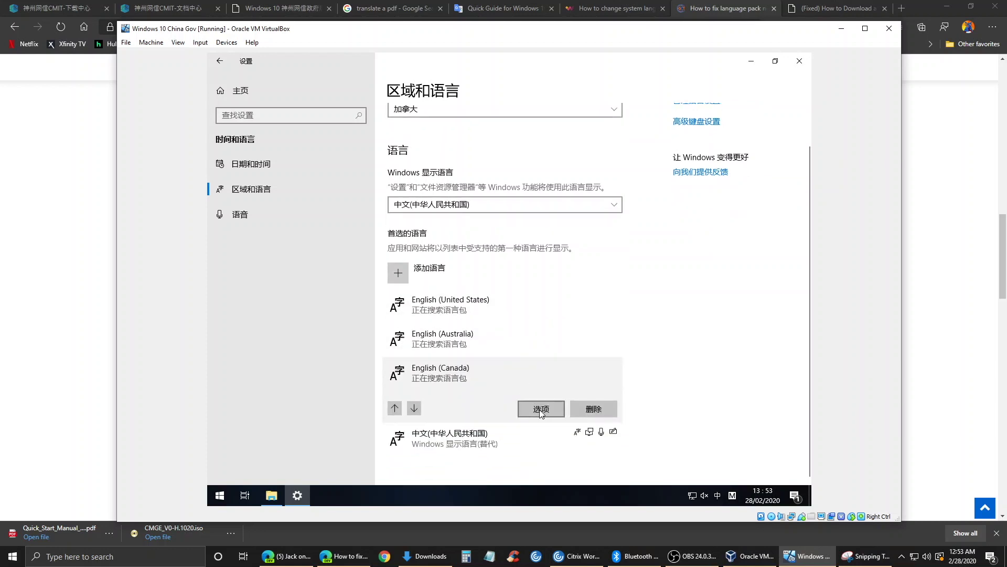
{"action": "left_click", "coordinate": [541, 408]}
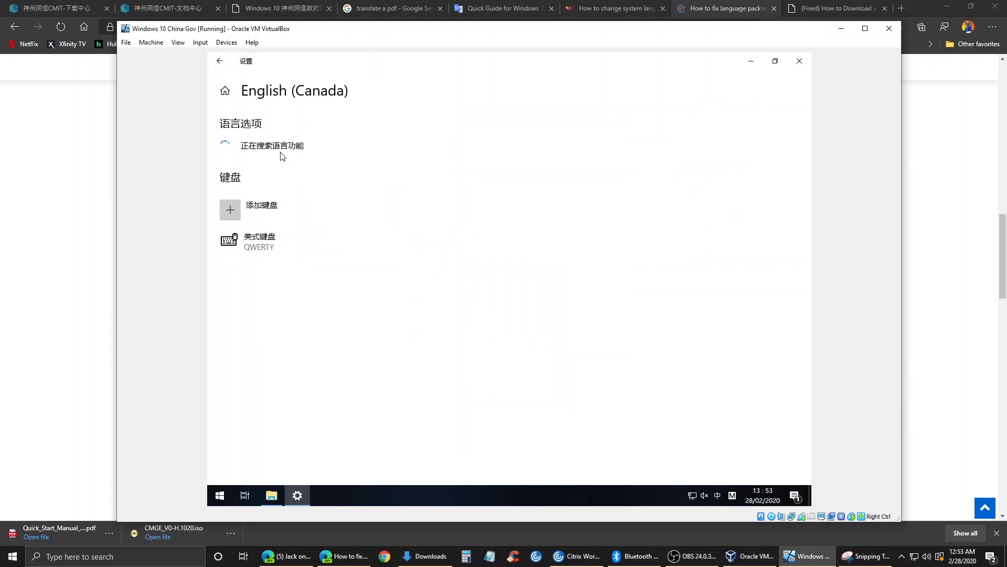
{"action": "left_click", "coordinate": [219, 62]}
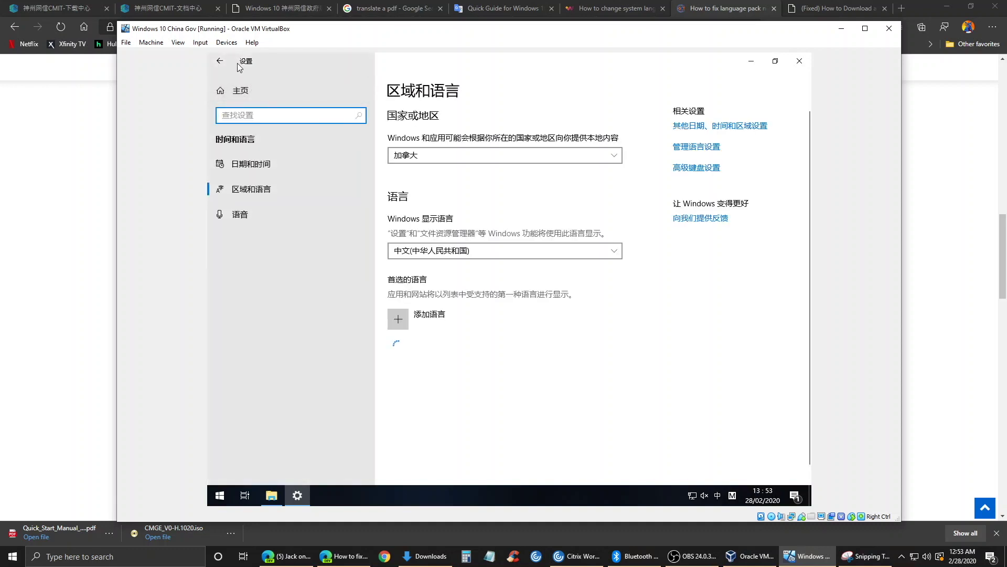
{"action": "left_click", "coordinate": [221, 62]}
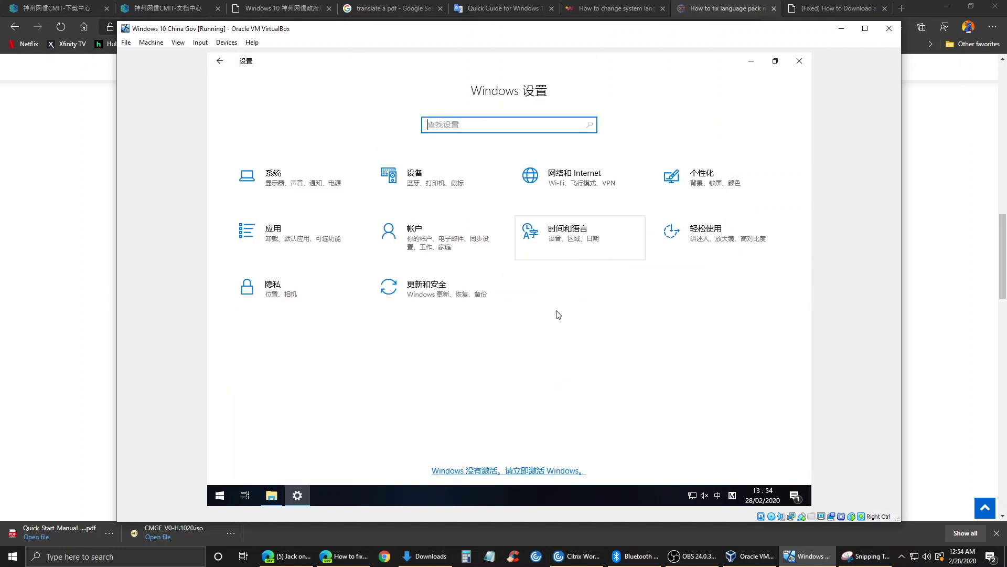
{"action": "left_click", "coordinate": [800, 60]}
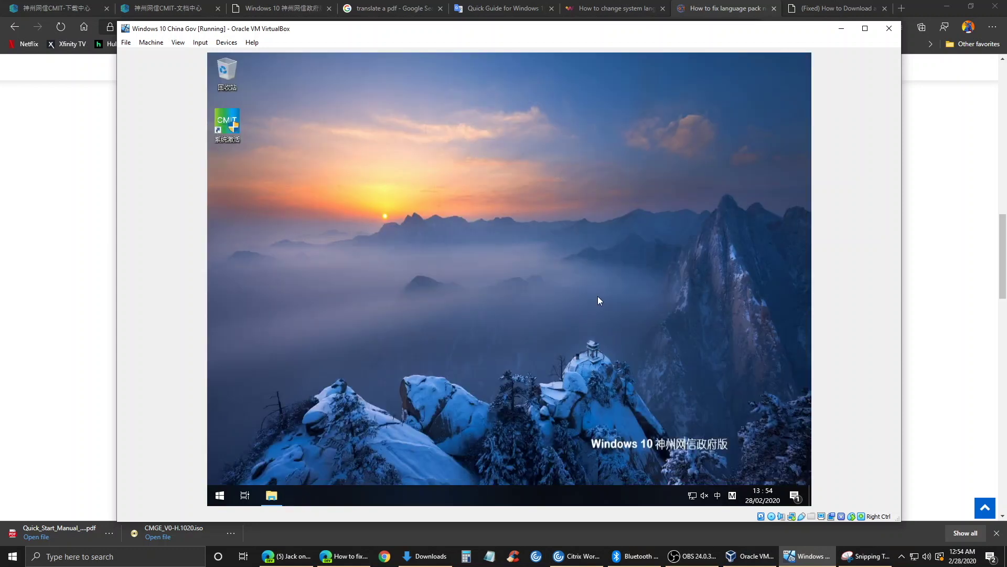
Show the language bar on the guest desktop and switch its input mode from English to Chinese.
{"action": "left_click", "coordinate": [721, 502]}
{"action": "left_click", "coordinate": [719, 498]}
{"action": "left_click", "coordinate": [718, 497]}
{"action": "left_click", "coordinate": [718, 497]}
{"action": "right_click", "coordinate": [721, 499]}
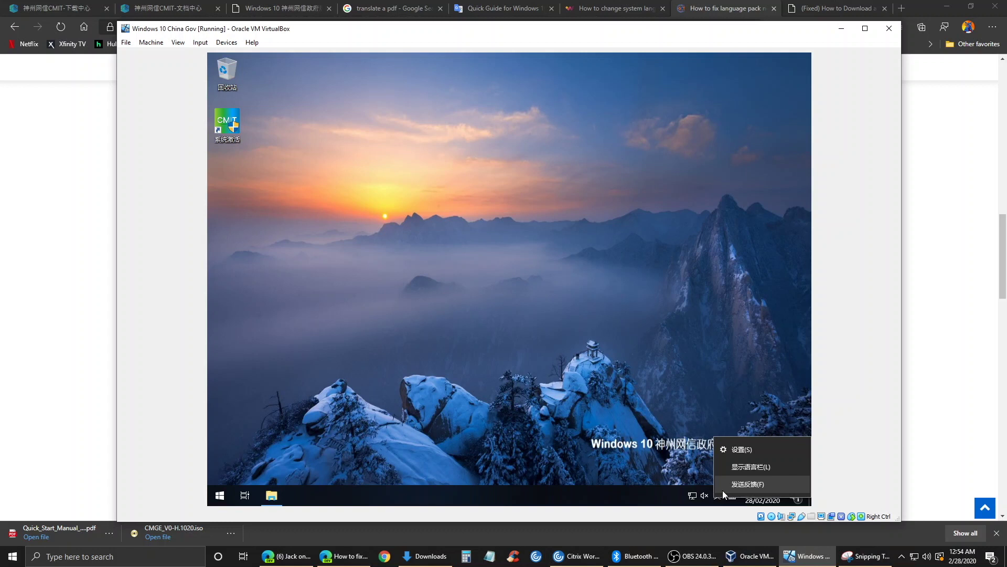
{"action": "left_click", "coordinate": [736, 466]}
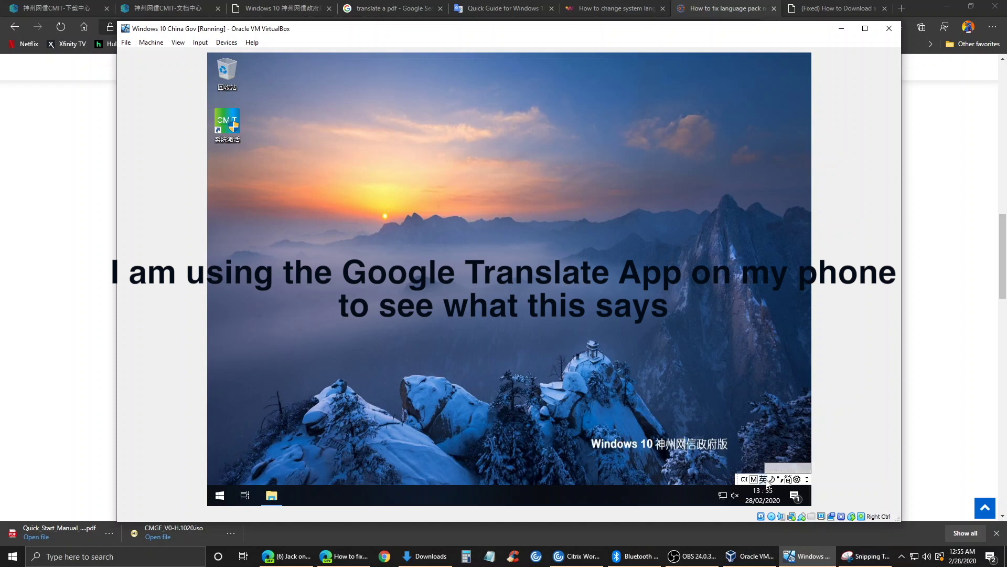
{"action": "left_click", "coordinate": [766, 479]}
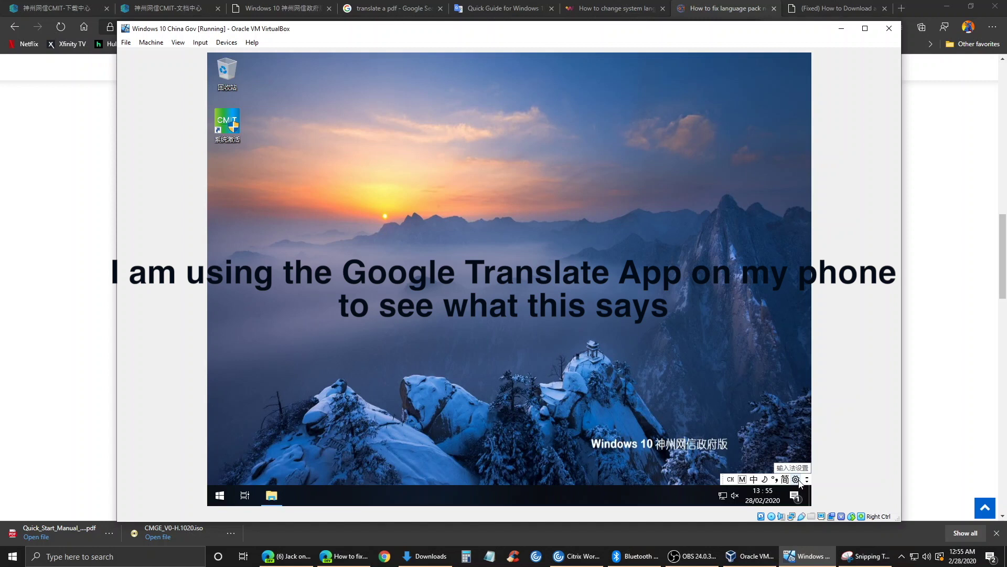
{"action": "left_click", "coordinate": [221, 496]}
{"action": "left_click", "coordinate": [328, 374]}
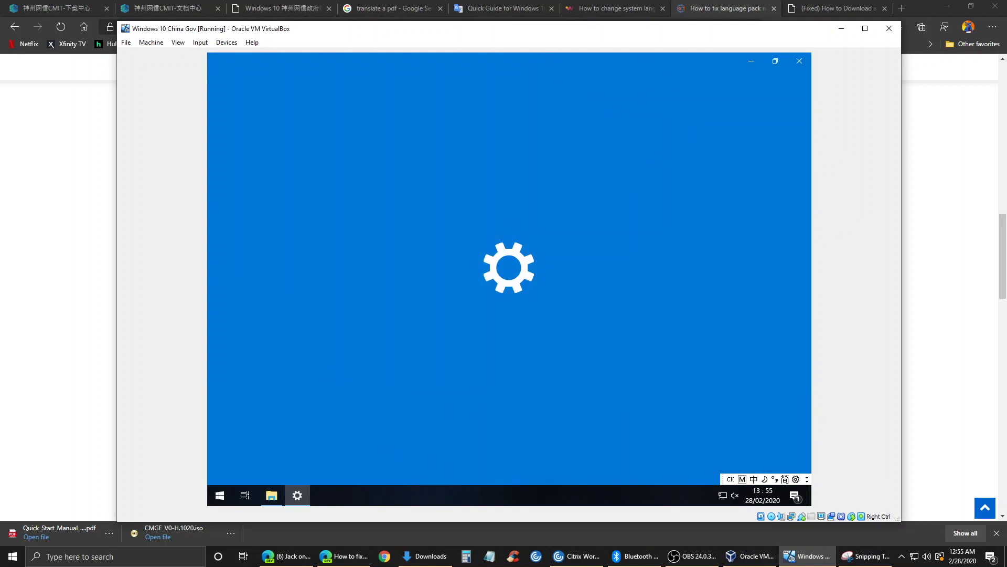
{"action": "left_click", "coordinate": [800, 58]}
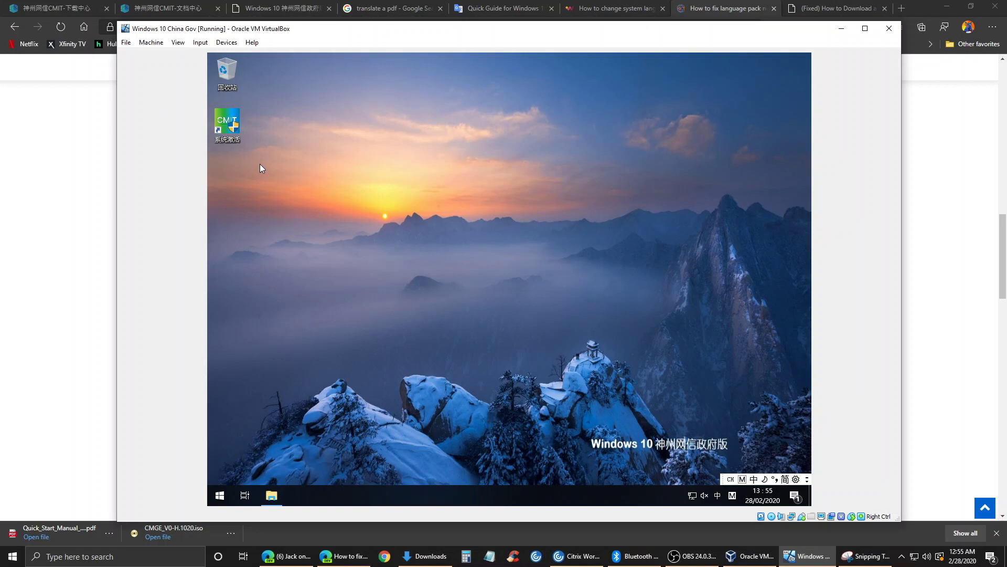
Run the CMIT system activation tool with elevated permission, view its serial number and product key form, and exit it.
{"action": "double_click", "coordinate": [232, 126]}
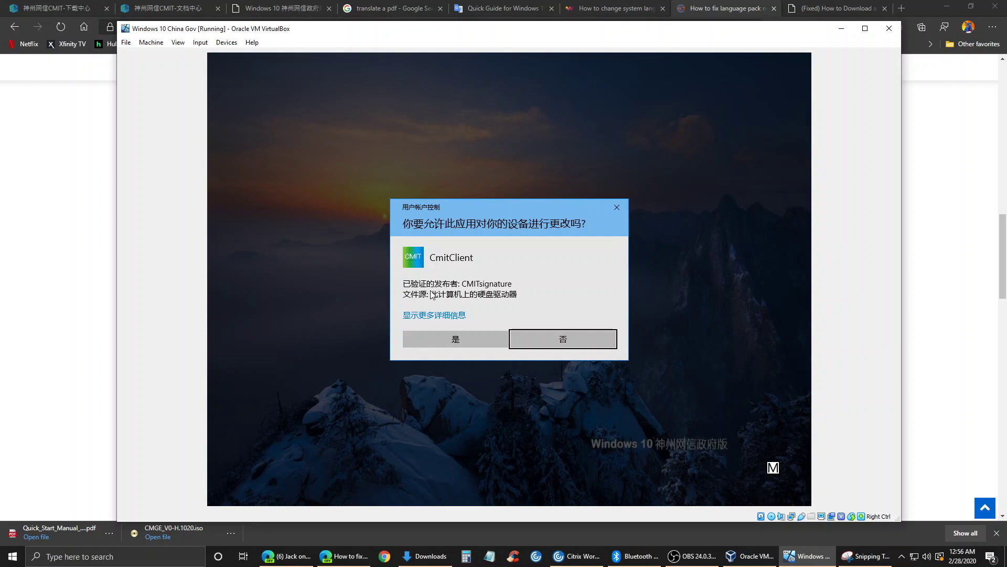
{"action": "left_click", "coordinate": [471, 342]}
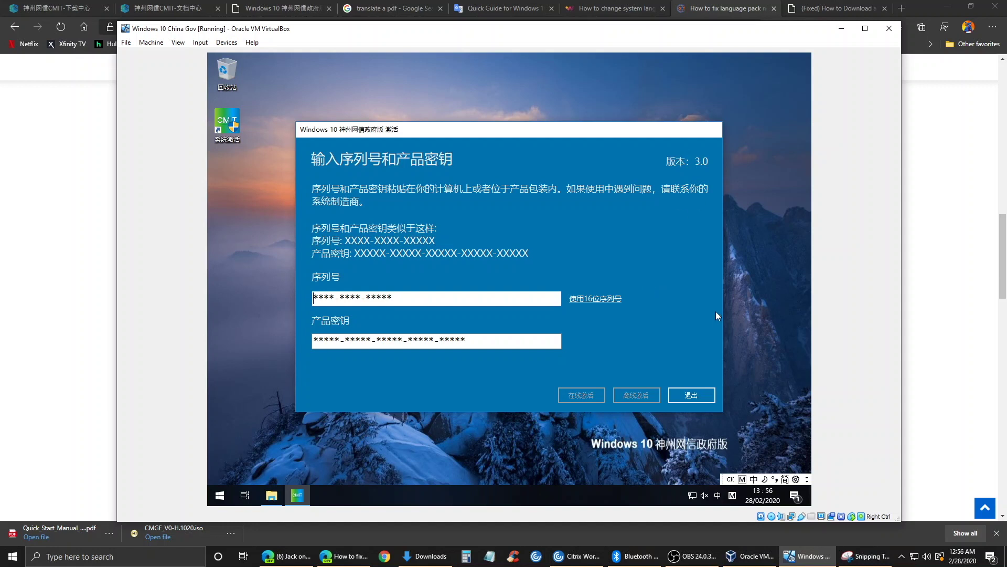
{"action": "left_click", "coordinate": [696, 394]}
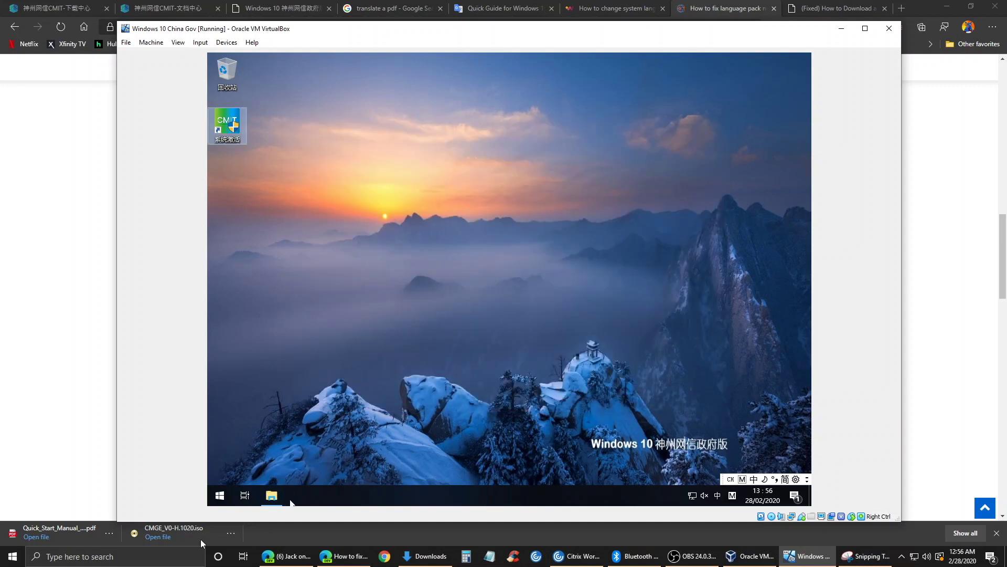
Examine the guest's Start menu apps, including the Windows PowerShell, accessories, administrative tools and ease of access folders.
{"action": "left_click", "coordinate": [217, 496]}
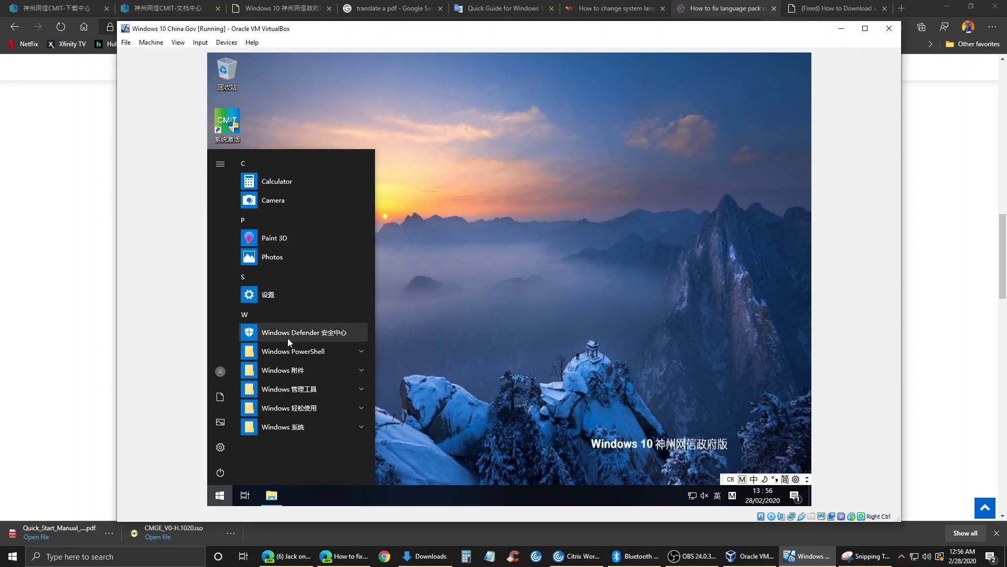
{"action": "left_click", "coordinate": [291, 354]}
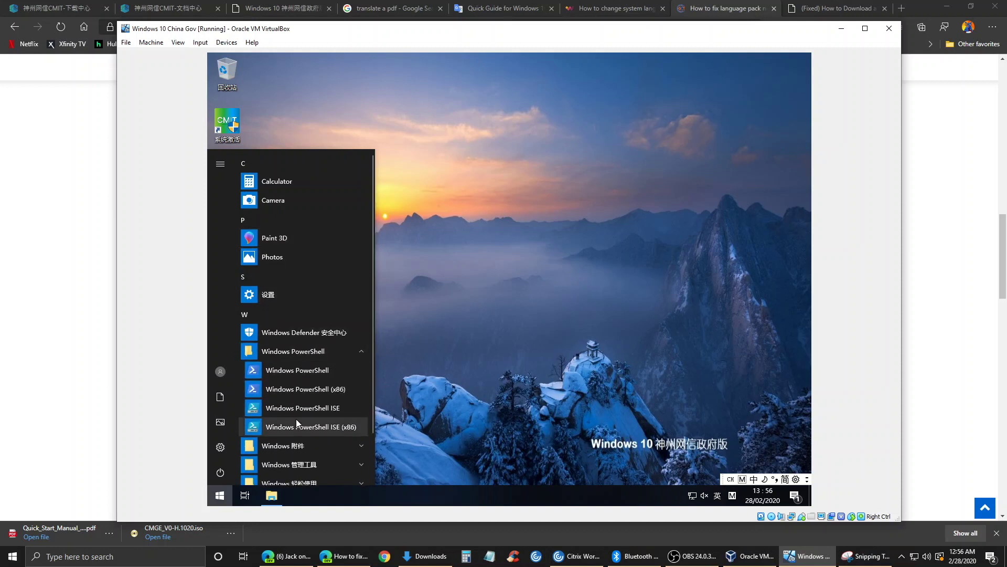
{"action": "left_click", "coordinate": [294, 350]}
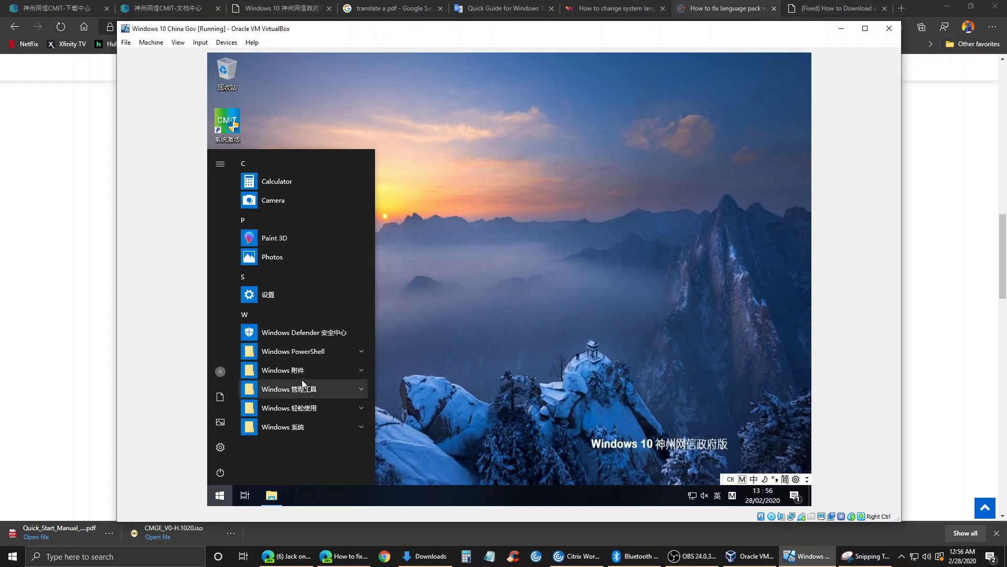
{"action": "left_click", "coordinate": [301, 370]}
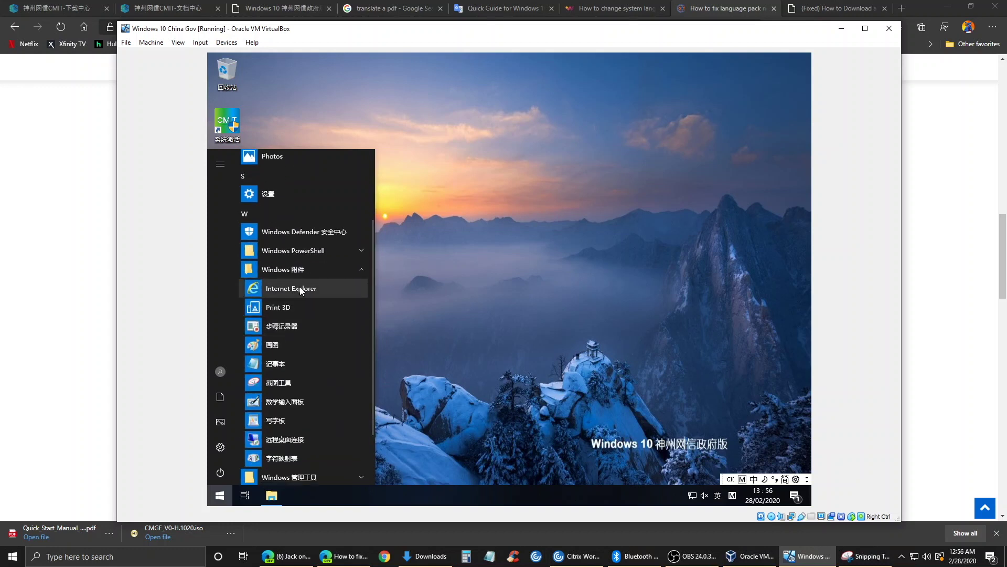
{"action": "scroll", "coordinate": [298, 308], "scroll_direction": "down", "scroll_amount": 2}
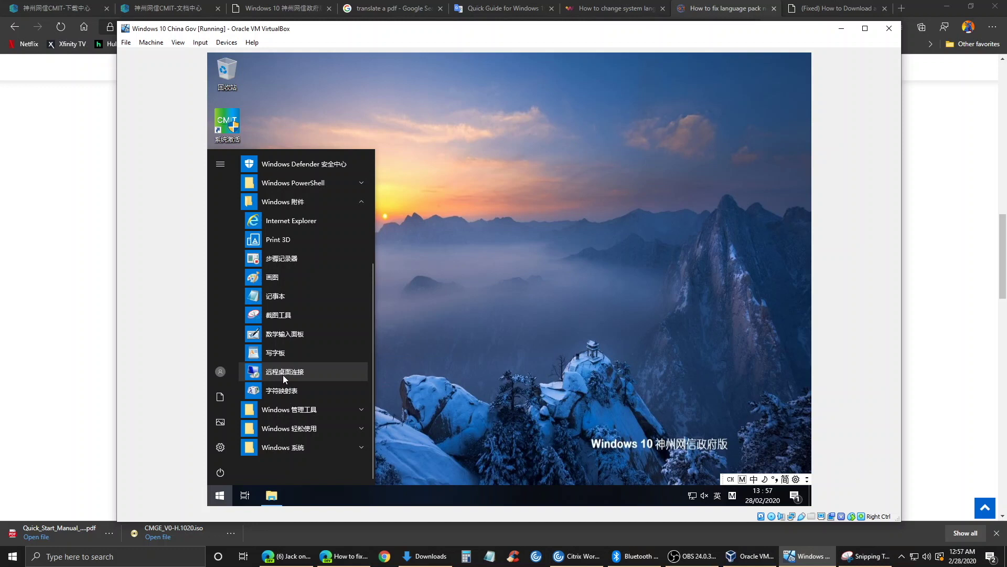
{"action": "left_click", "coordinate": [283, 409]}
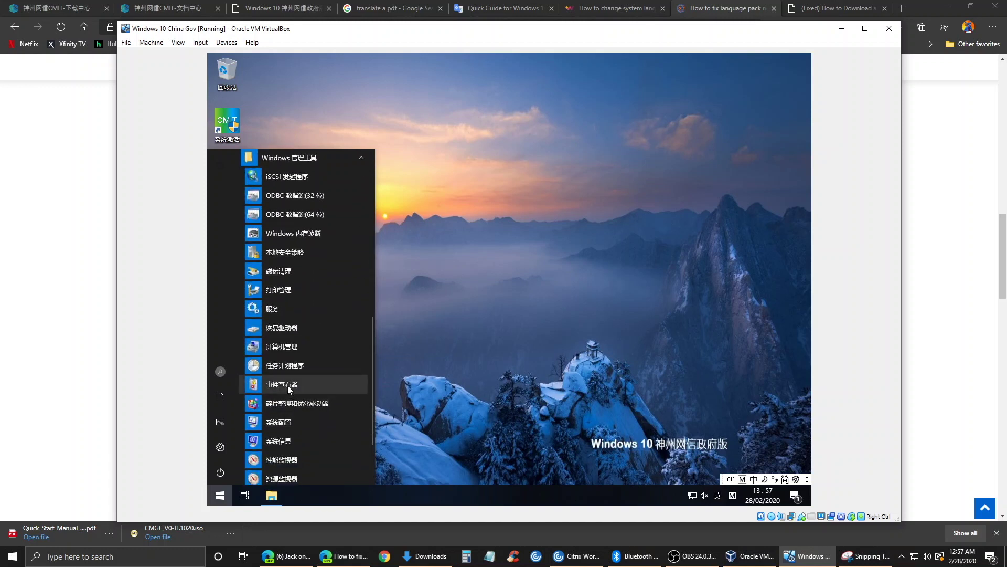
{"action": "scroll", "coordinate": [289, 387], "scroll_direction": "down", "scroll_amount": 2}
{"action": "left_click", "coordinate": [297, 426]}
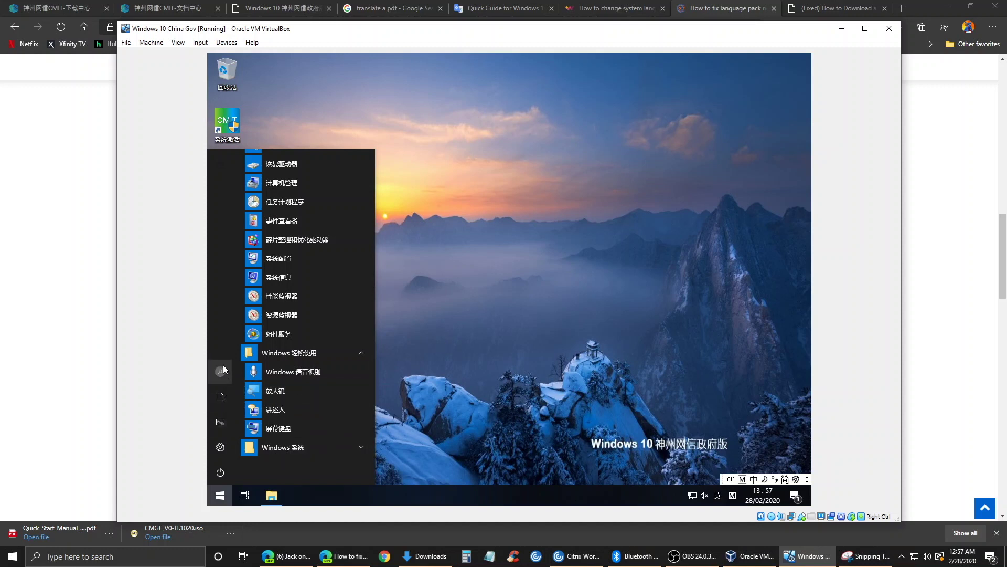
{"action": "left_click", "coordinate": [265, 161]}
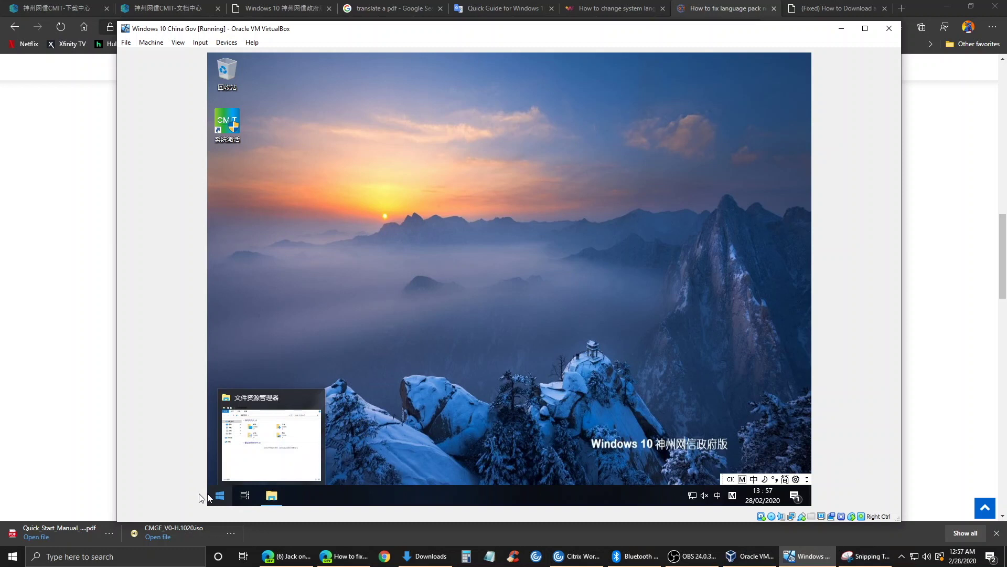
Open the properties of This PC from File Explorer and review the Windows edition, hardware, computer name and activation details.
{"action": "left_click", "coordinate": [270, 499]}
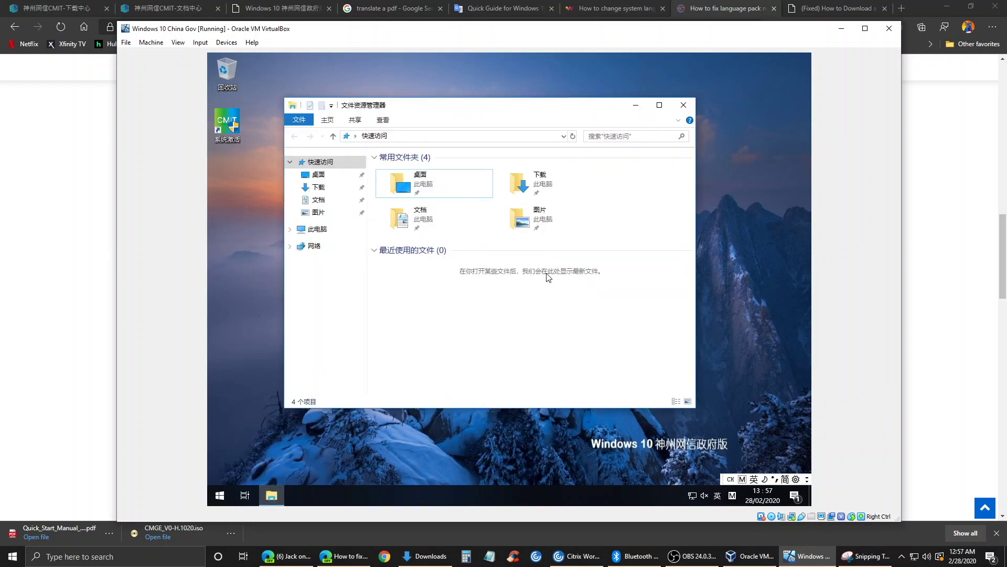
{"action": "left_click", "coordinate": [313, 230]}
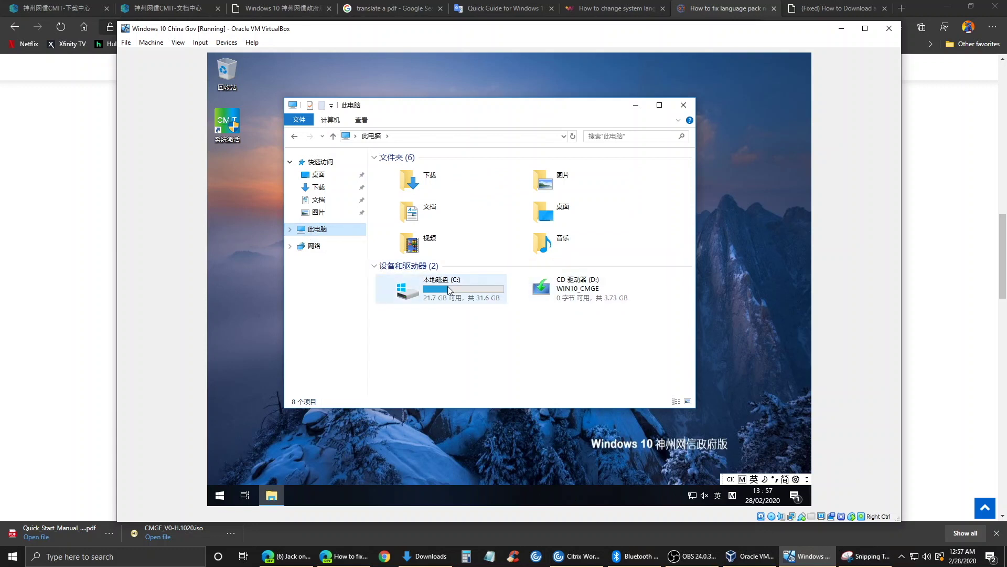
{"action": "right_click", "coordinate": [307, 233]}
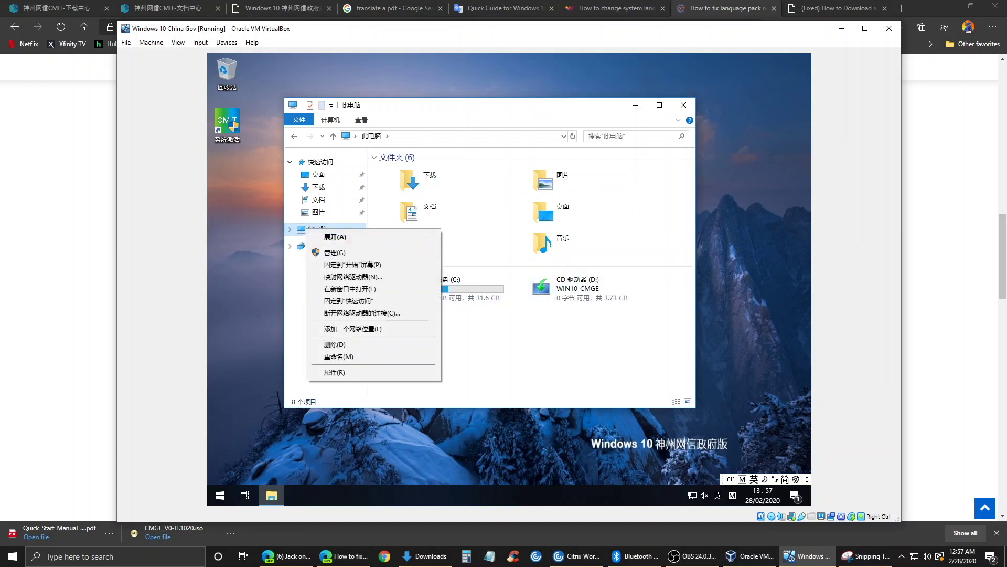
{"action": "left_click", "coordinate": [338, 373]}
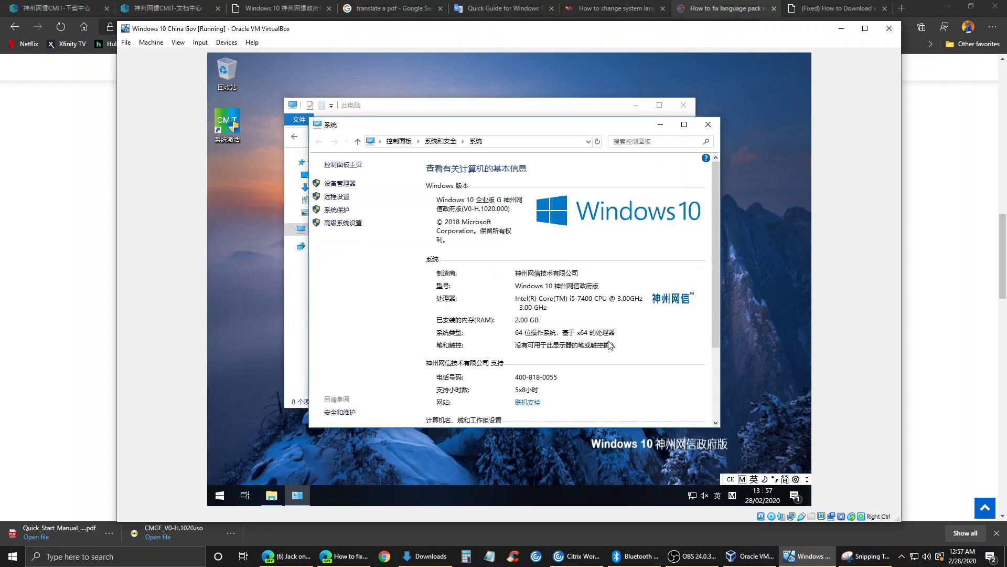
{"action": "scroll", "coordinate": [633, 352], "scroll_direction": "down", "scroll_amount": 4}
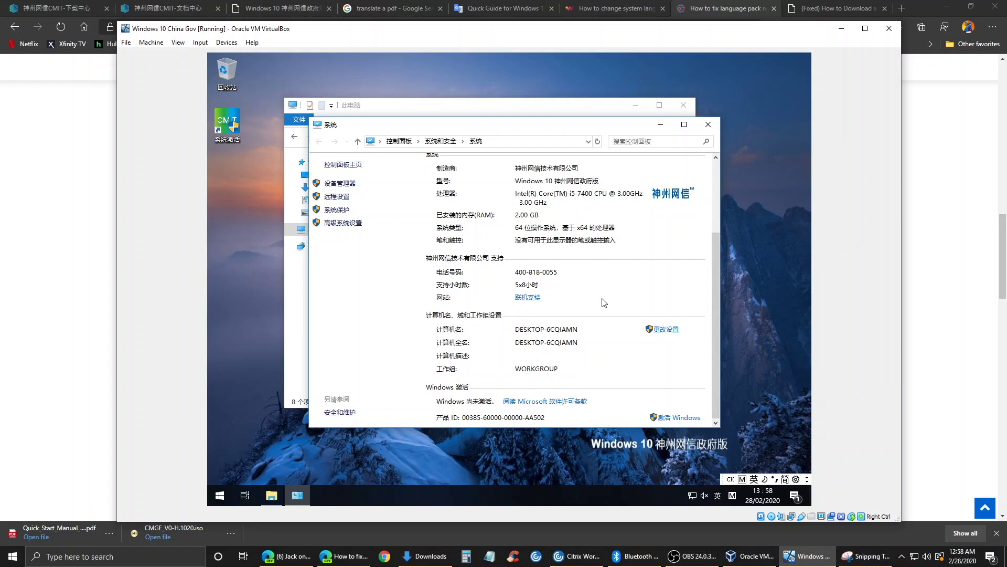
Close the system information window and look inside the Pictures and Documents folders of This PC.
{"action": "scroll", "coordinate": [584, 285], "scroll_direction": "up", "scroll_amount": 3}
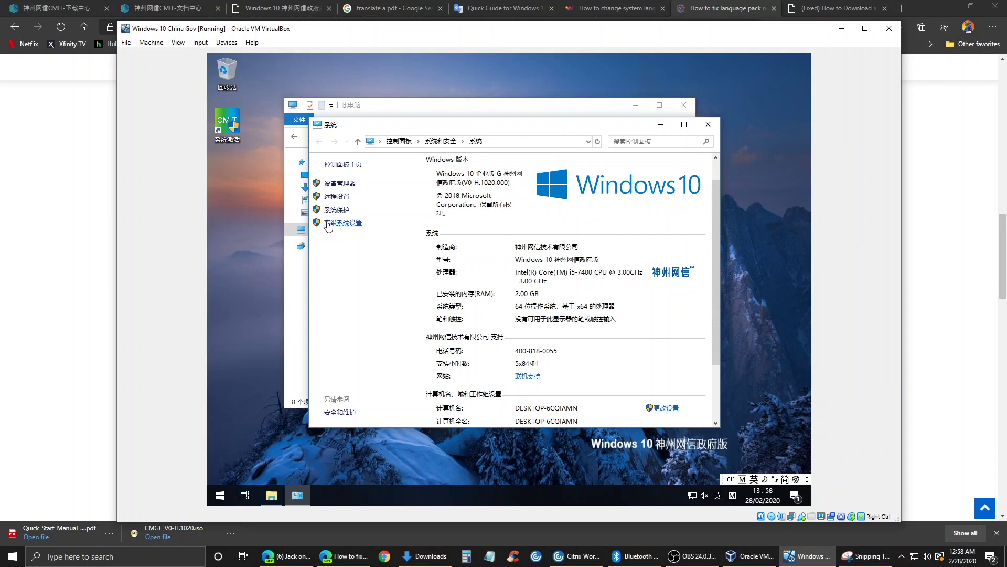
{"action": "left_click", "coordinate": [710, 125]}
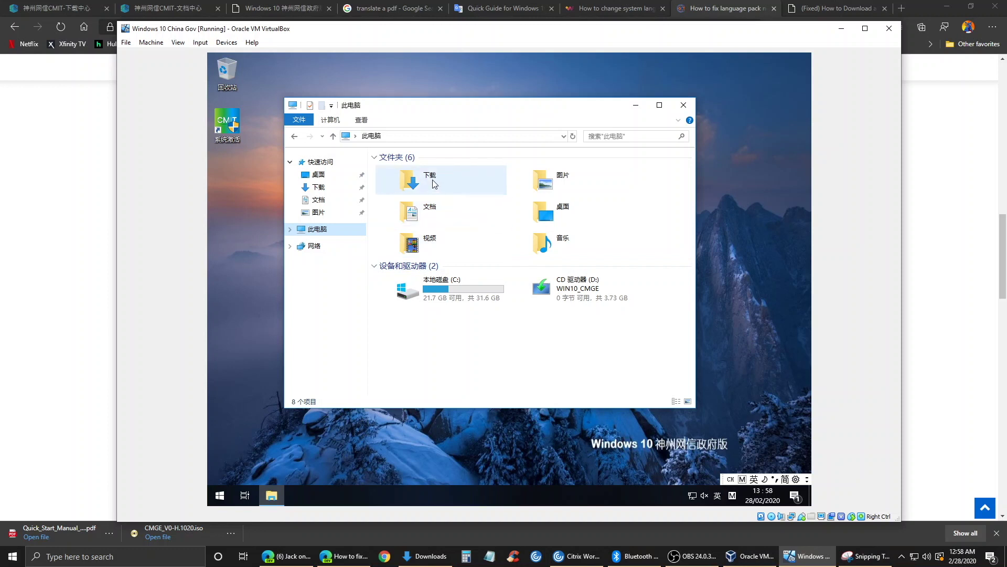
{"action": "double_click", "coordinate": [575, 178]}
{"action": "left_click", "coordinate": [292, 137]}
{"action": "double_click", "coordinate": [446, 203]}
{"action": "left_click", "coordinate": [294, 135]}
Launch Internet Explorer from the guest's Windows accessories folder and maximize its window.
{"action": "left_click", "coordinate": [221, 496]}
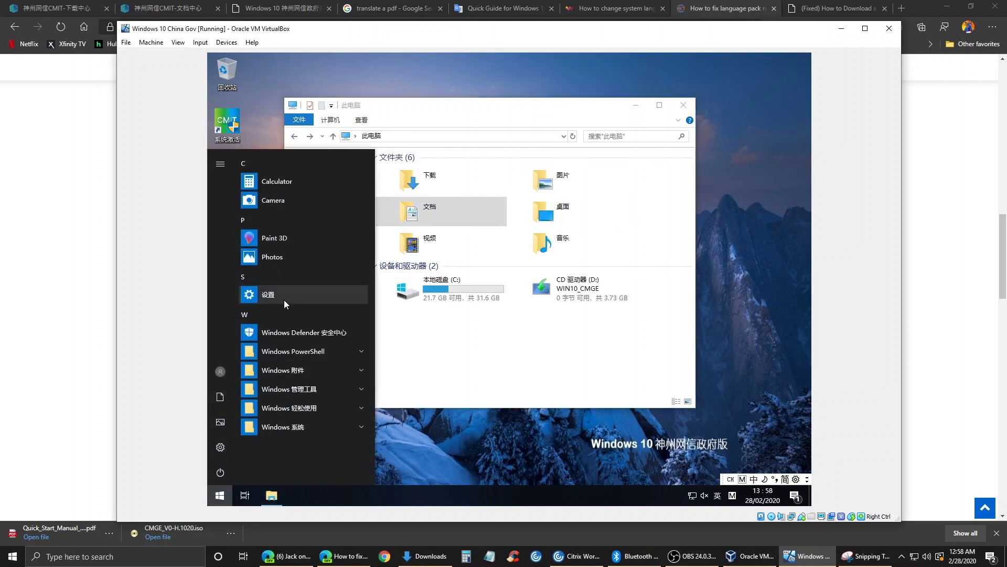
{"action": "left_click", "coordinate": [304, 377]}
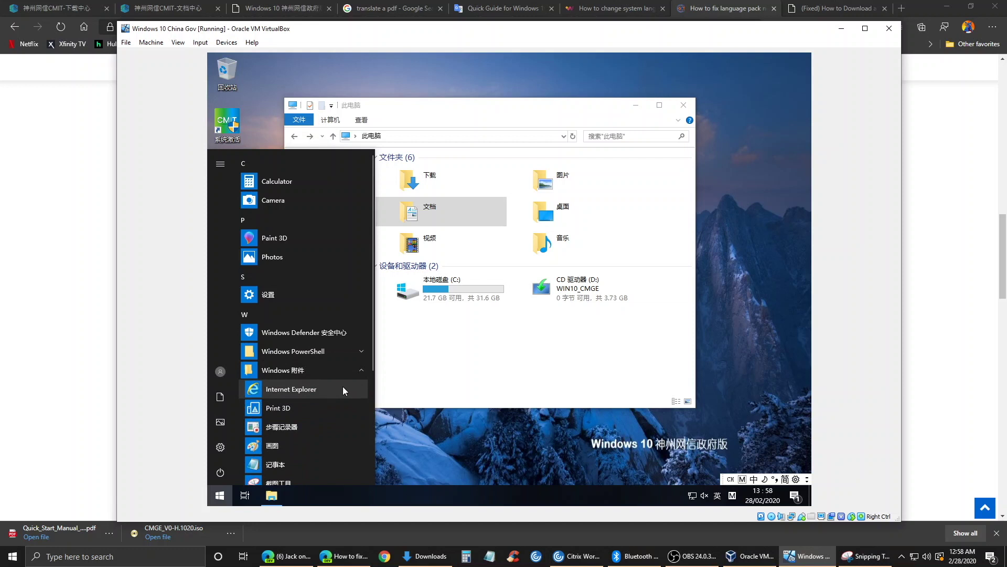
{"action": "left_click", "coordinate": [300, 388]}
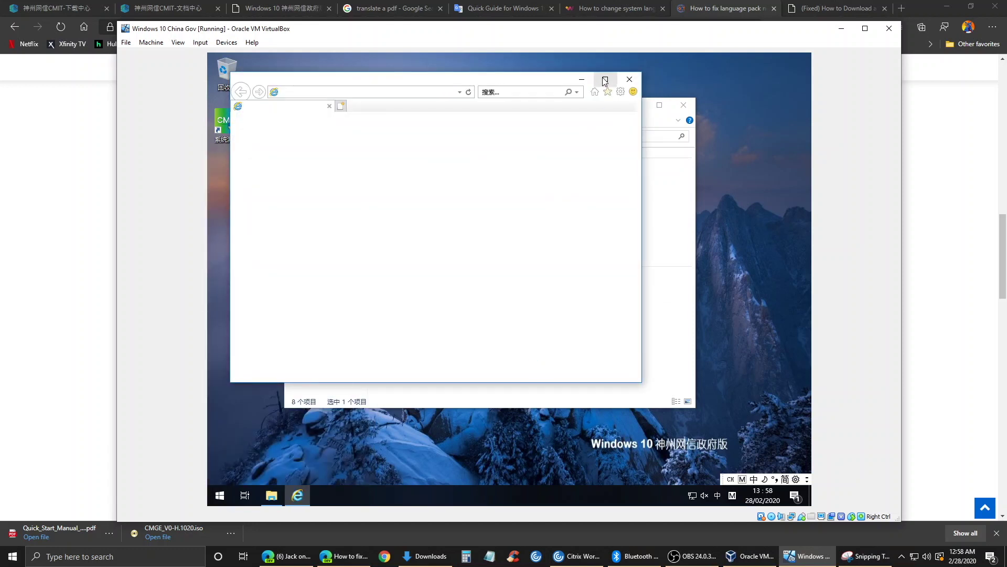
{"action": "left_click", "coordinate": [386, 189]}
{"action": "left_click", "coordinate": [506, 311]}
{"action": "left_click", "coordinate": [605, 79]}
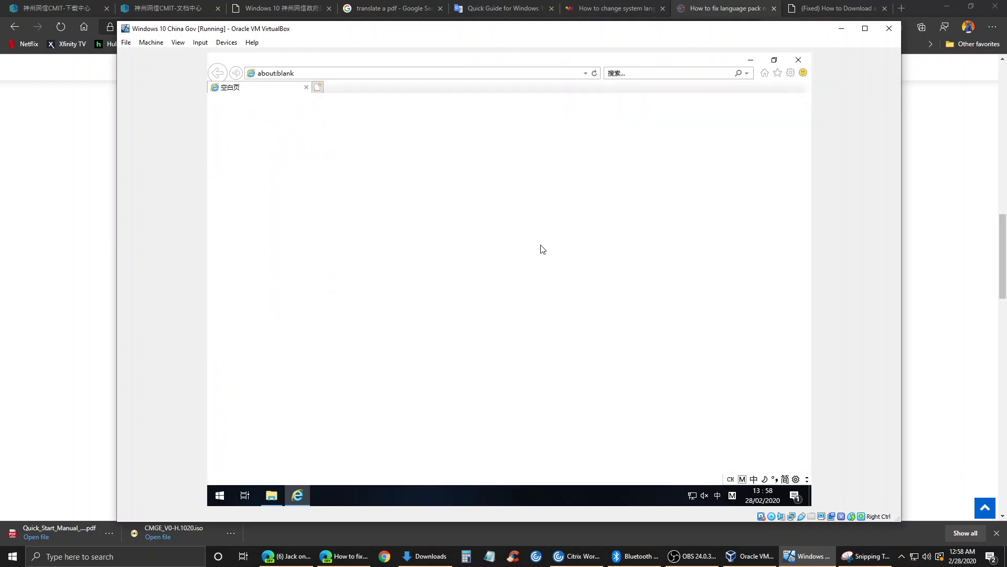
Review the general and security pages of Internet Options, and close the dialog and the browser.
{"action": "left_click", "coordinate": [791, 73]}
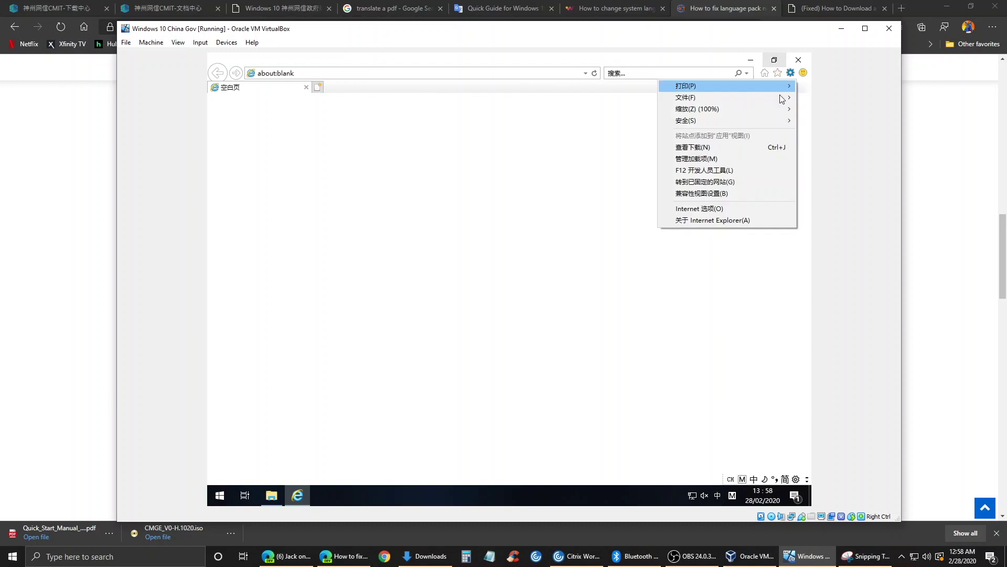
{"action": "left_click", "coordinate": [716, 209]}
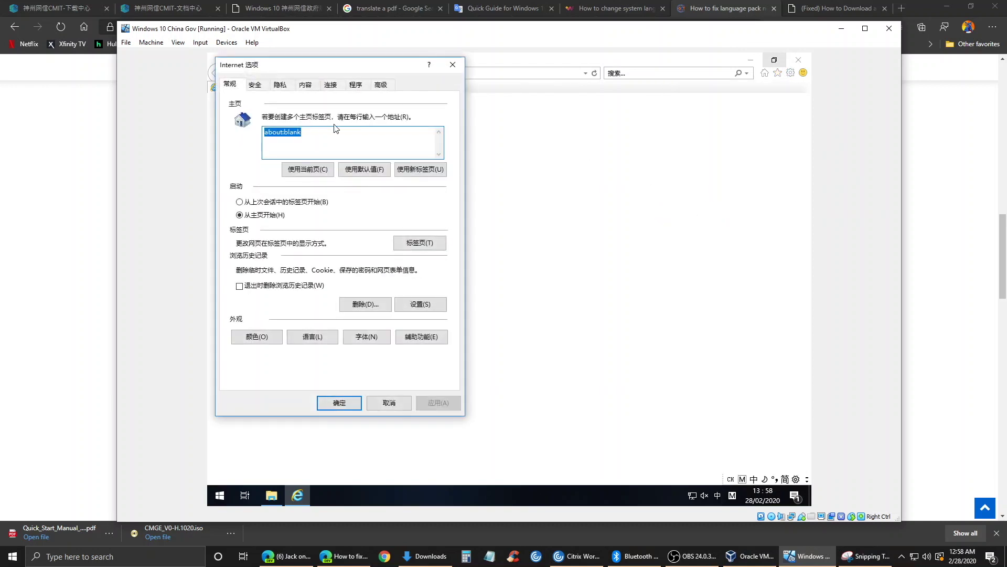
{"action": "left_click", "coordinate": [255, 85]}
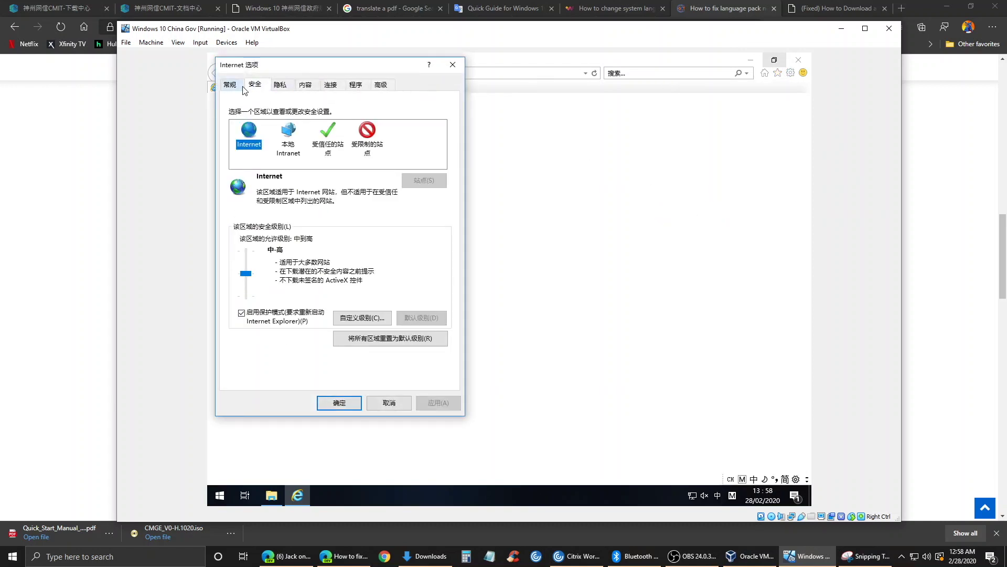
{"action": "left_click", "coordinate": [452, 64]}
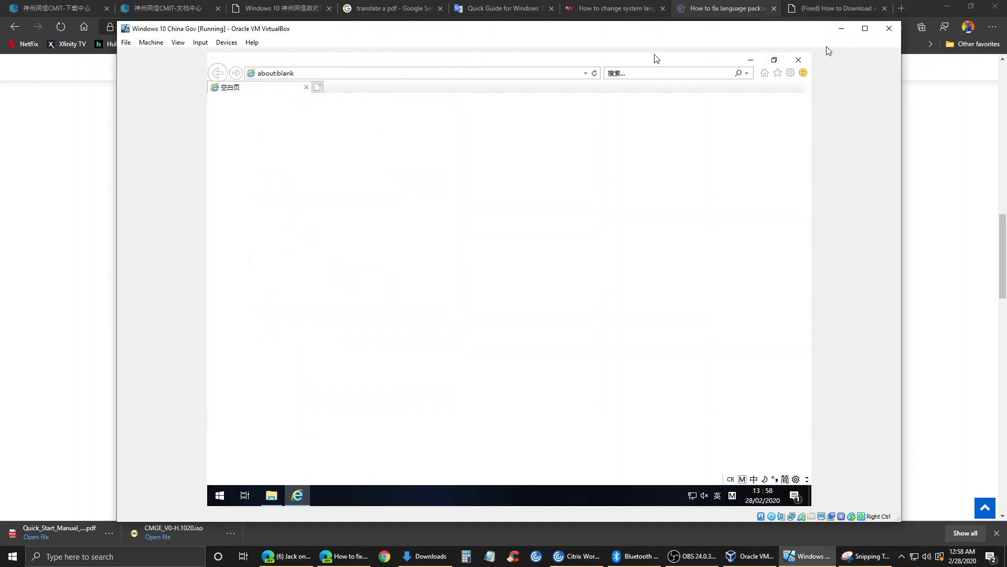
{"action": "left_click", "coordinate": [799, 59]}
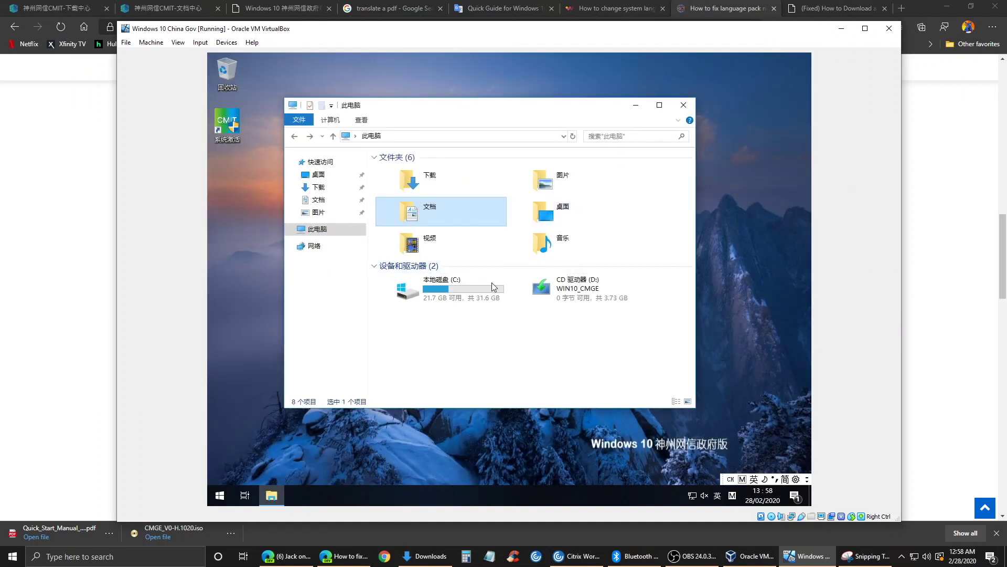
Browse the Network, Desktop, Downloads, Documents and Pictures locations in File Explorer and close the window.
{"action": "left_click", "coordinate": [315, 247]}
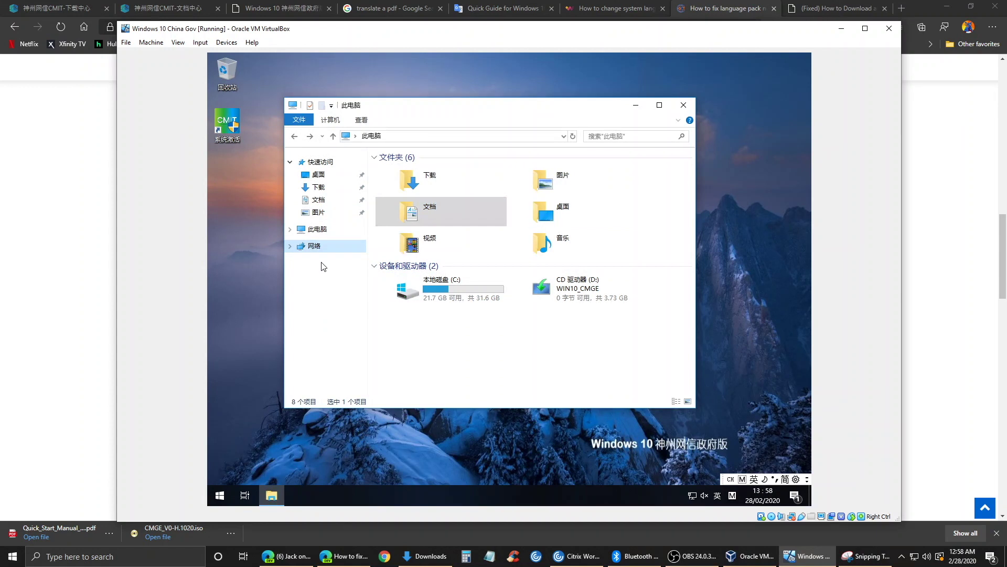
{"action": "left_click", "coordinate": [320, 176]}
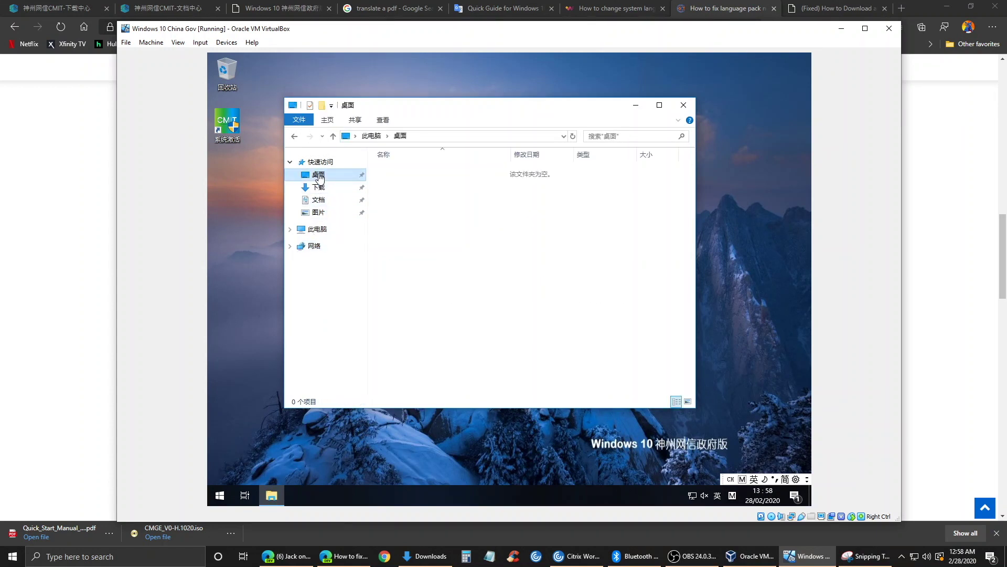
{"action": "left_click", "coordinate": [319, 188]}
{"action": "left_click", "coordinate": [318, 202]}
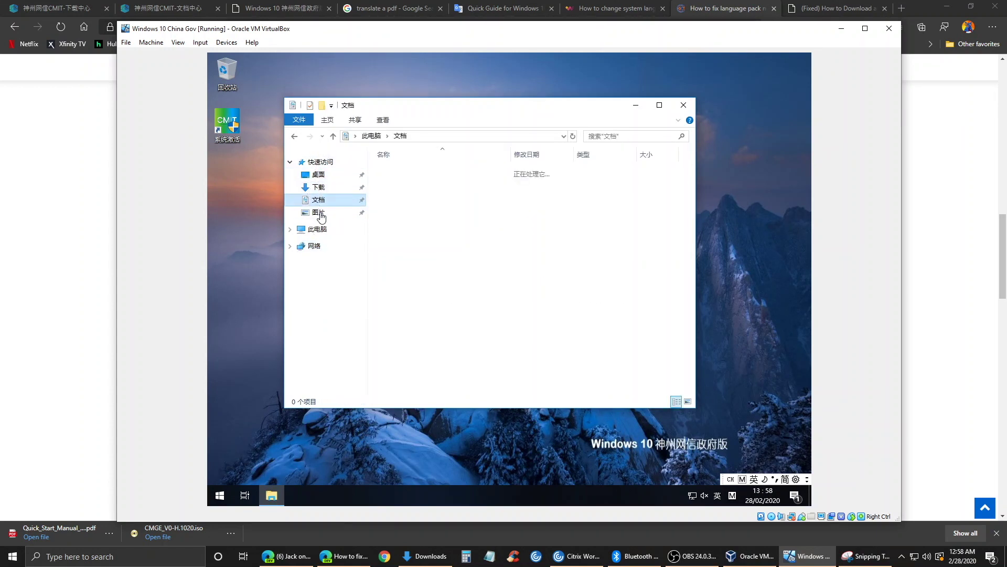
{"action": "left_click", "coordinate": [318, 212]}
{"action": "left_click", "coordinate": [691, 107]}
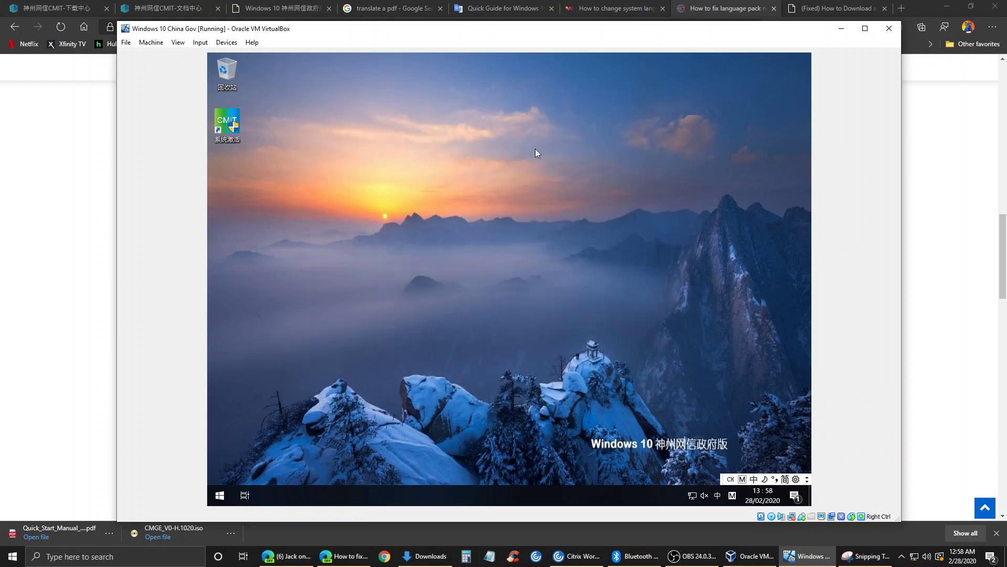
Open the desktop's personalization settings, review the background options and pictures, and close Settings.
{"action": "right_click", "coordinate": [556, 172]}
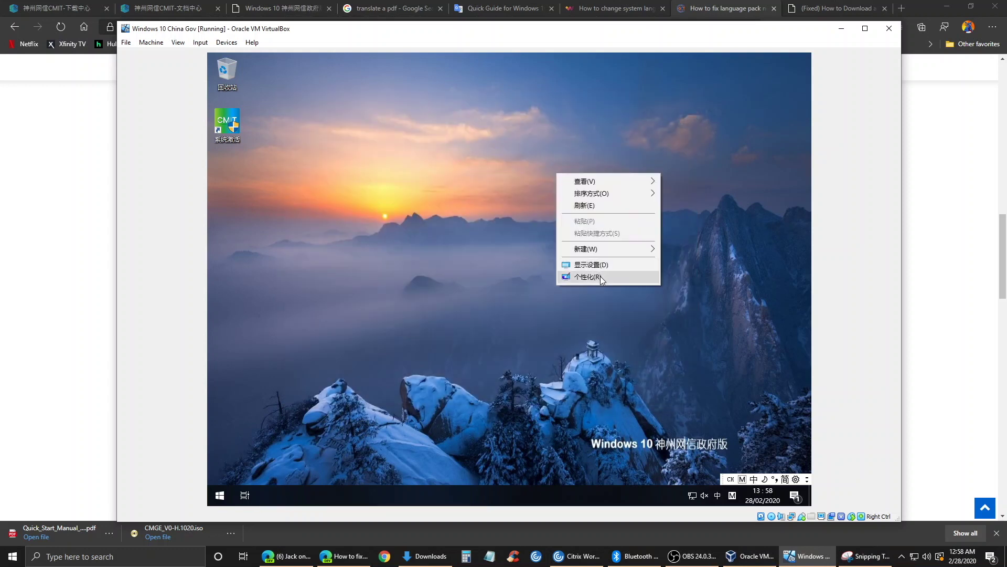
{"action": "left_click", "coordinate": [600, 276]}
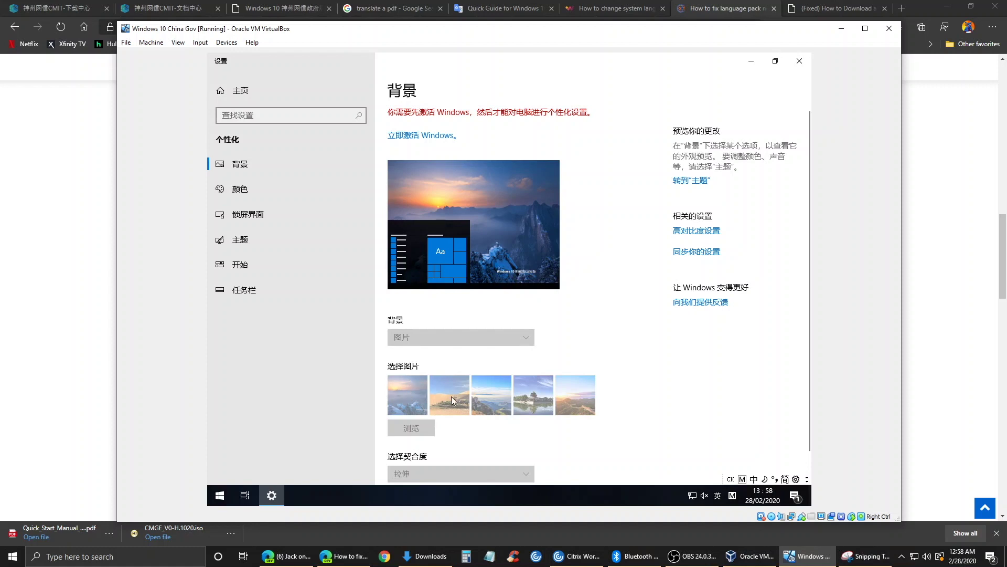
{"action": "scroll", "coordinate": [551, 341], "scroll_direction": "down", "scroll_amount": 1}
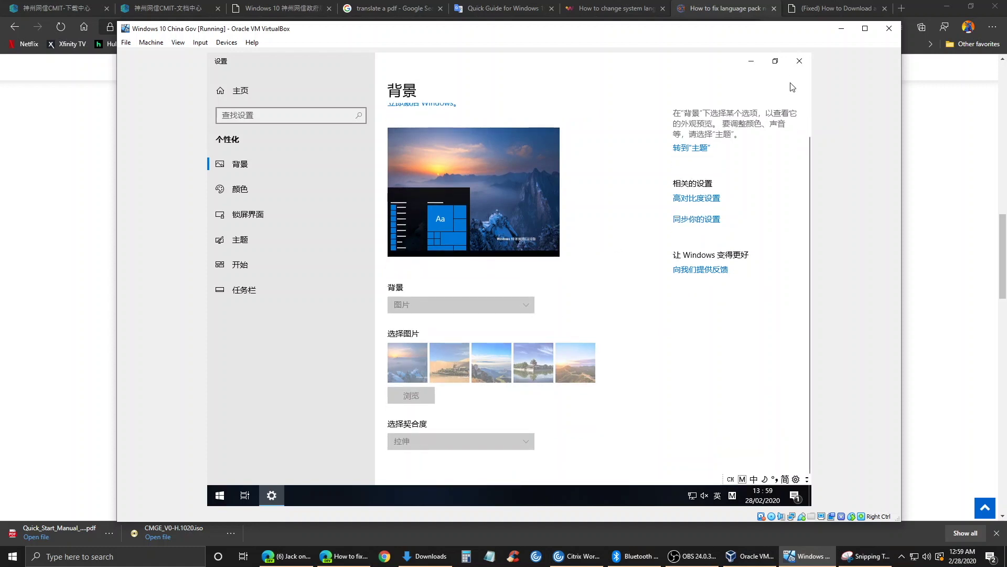
{"action": "left_click", "coordinate": [799, 61]}
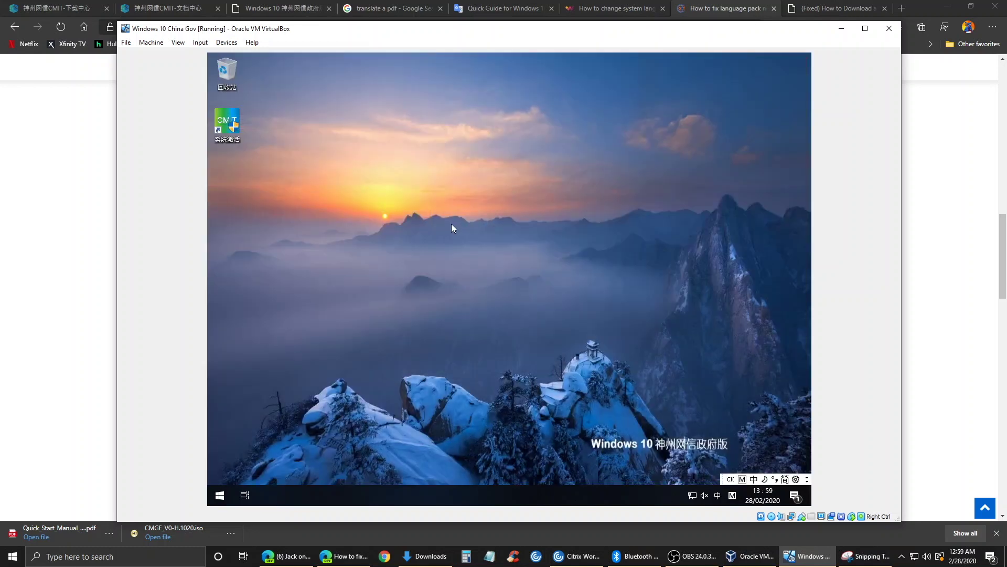
{"action": "left_click", "coordinate": [226, 500]}
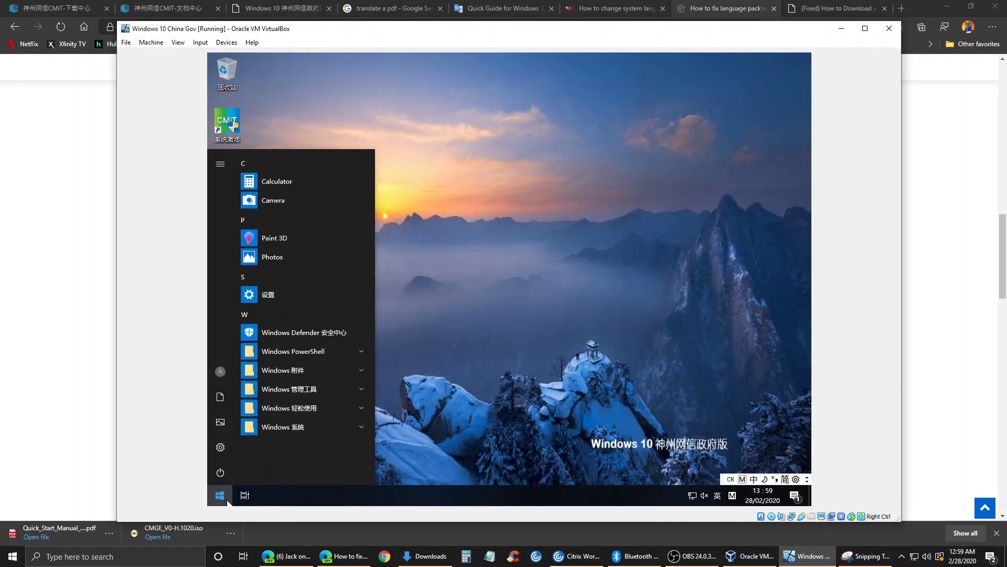
{"action": "left_click", "coordinate": [617, 331]}
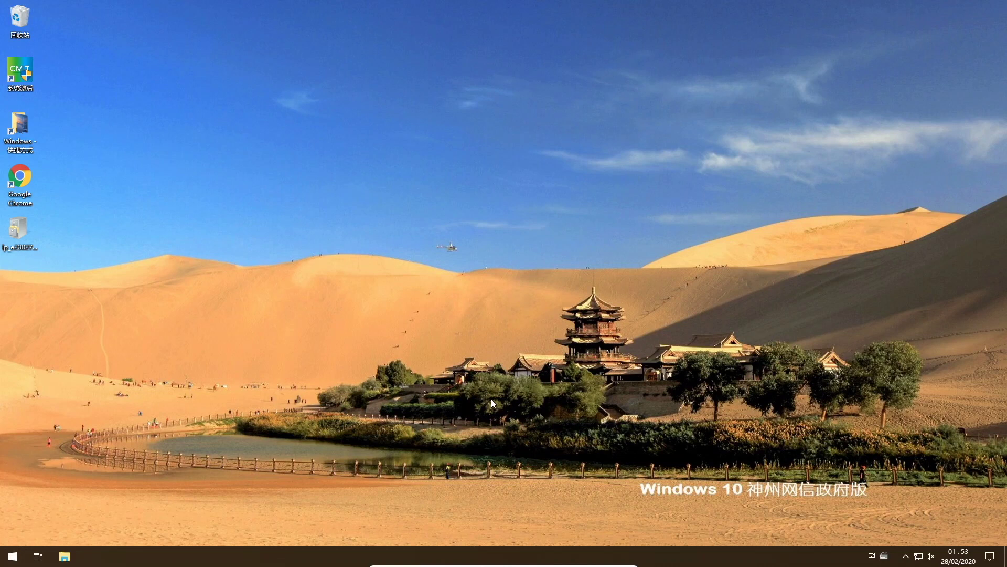
Examine the Start menu's app list on the full-screen guest desktop, including its Windows system folders, and dismiss it.
{"action": "left_click", "coordinate": [12, 555]}
{"action": "scroll", "coordinate": [133, 416], "scroll_direction": "down", "scroll_amount": 1}
{"action": "scroll", "coordinate": [132, 424], "scroll_direction": "down", "scroll_amount": 1}
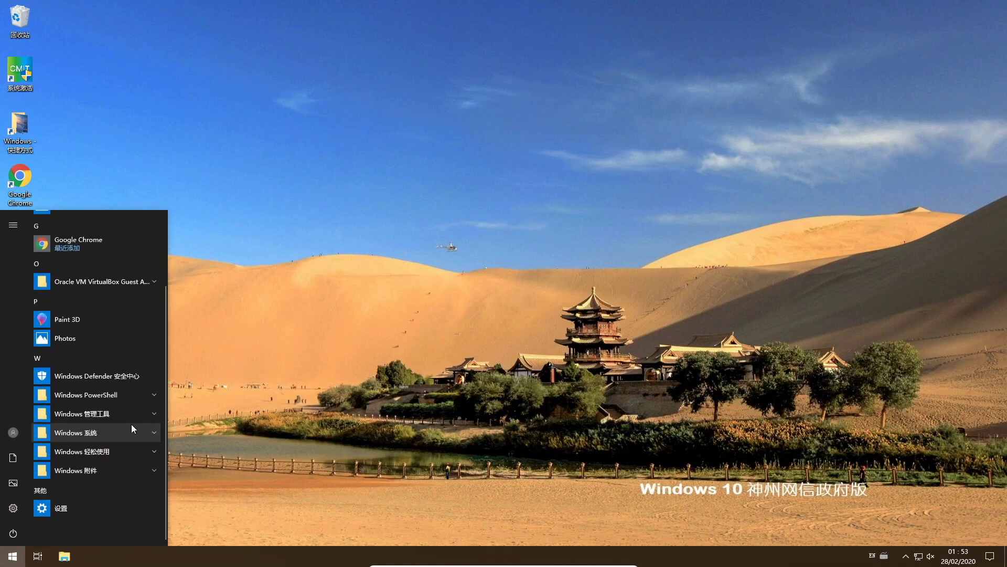
{"action": "scroll", "coordinate": [131, 424], "scroll_direction": "up", "scroll_amount": 3}
{"action": "left_click", "coordinate": [317, 307]}
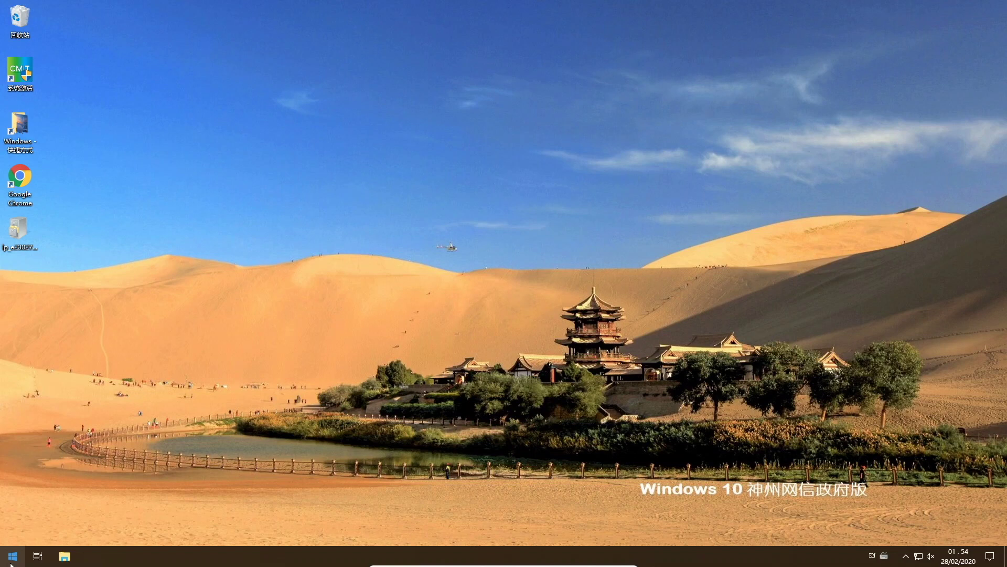
{"action": "left_click", "coordinate": [11, 563]}
{"action": "scroll", "coordinate": [136, 478], "scroll_direction": "down", "scroll_amount": 3}
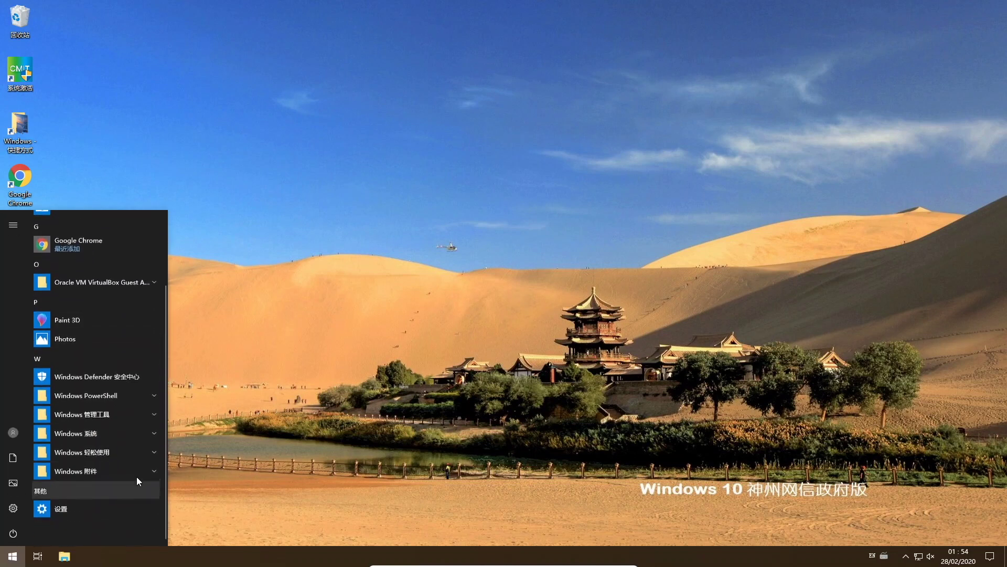
{"action": "left_click", "coordinate": [273, 427]}
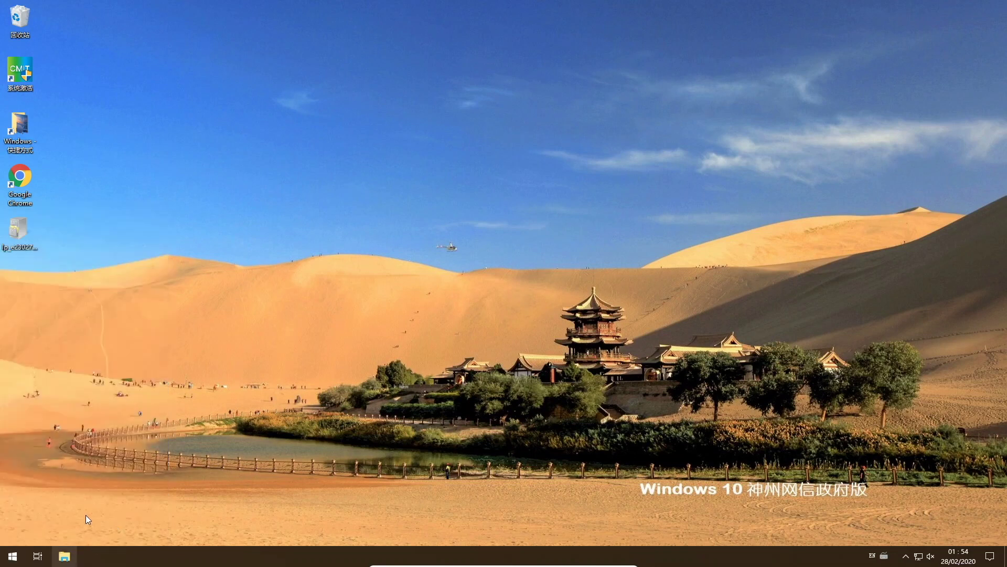
Open the properties of local disk C: from This PC, review its used and free space, and close them.
{"action": "key", "text": "super+e"}
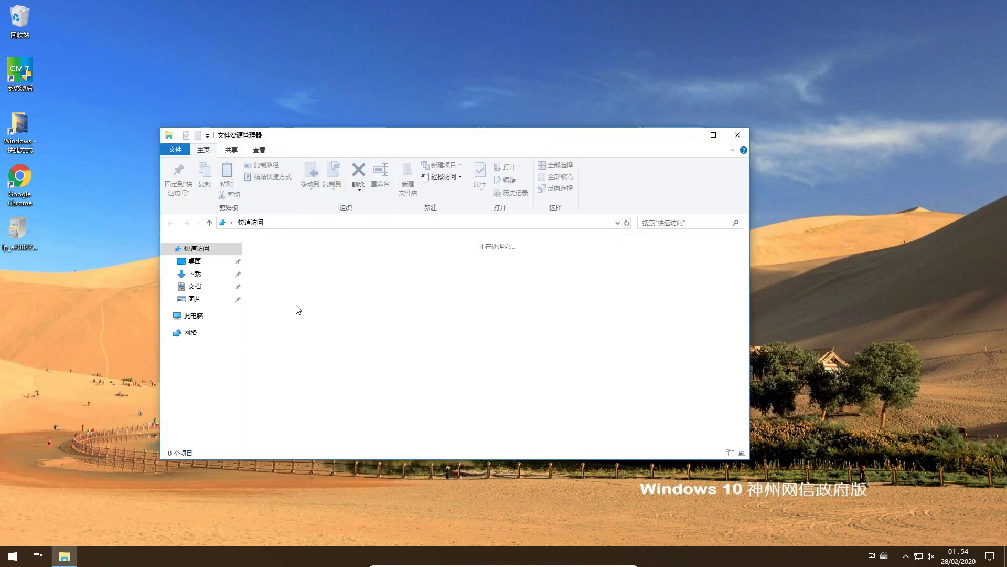
{"action": "left_click", "coordinate": [192, 316]}
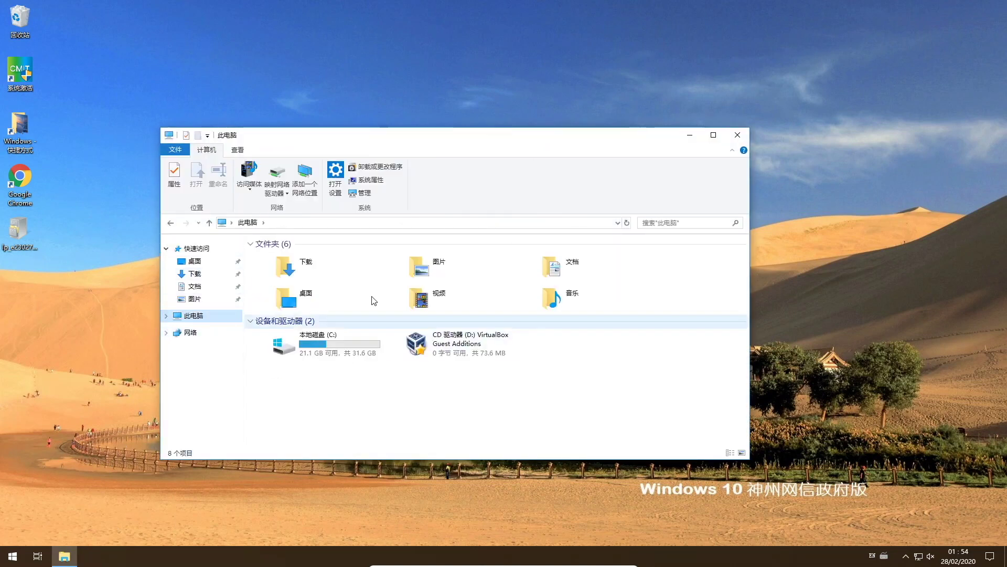
{"action": "right_click", "coordinate": [339, 341]}
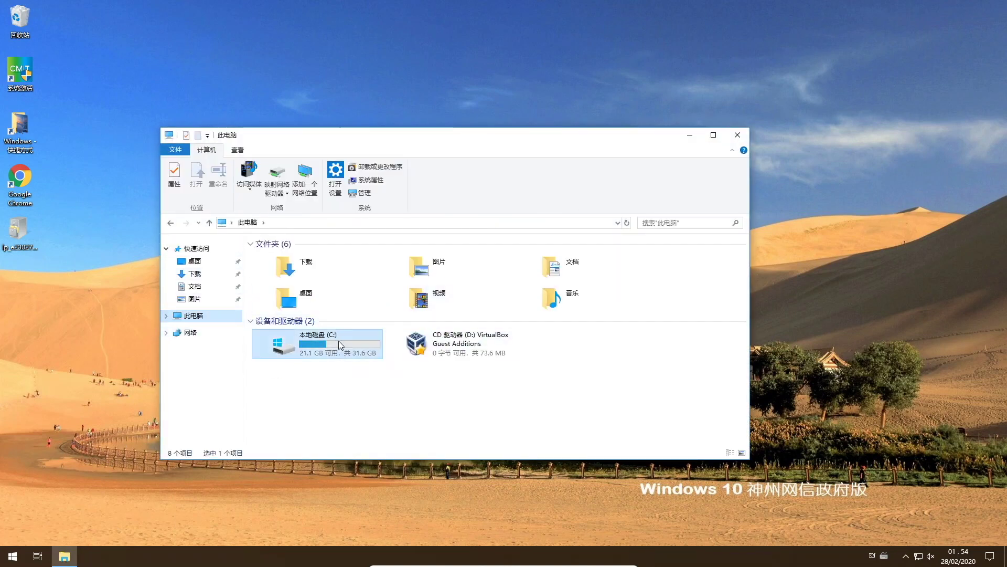
{"action": "left_click", "coordinate": [373, 498]}
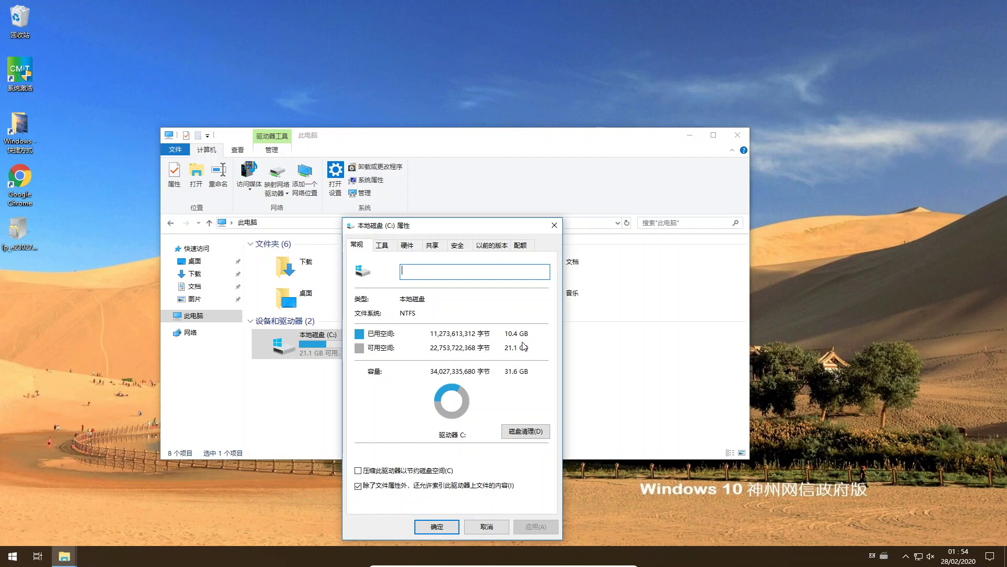
{"action": "left_click", "coordinate": [553, 225]}
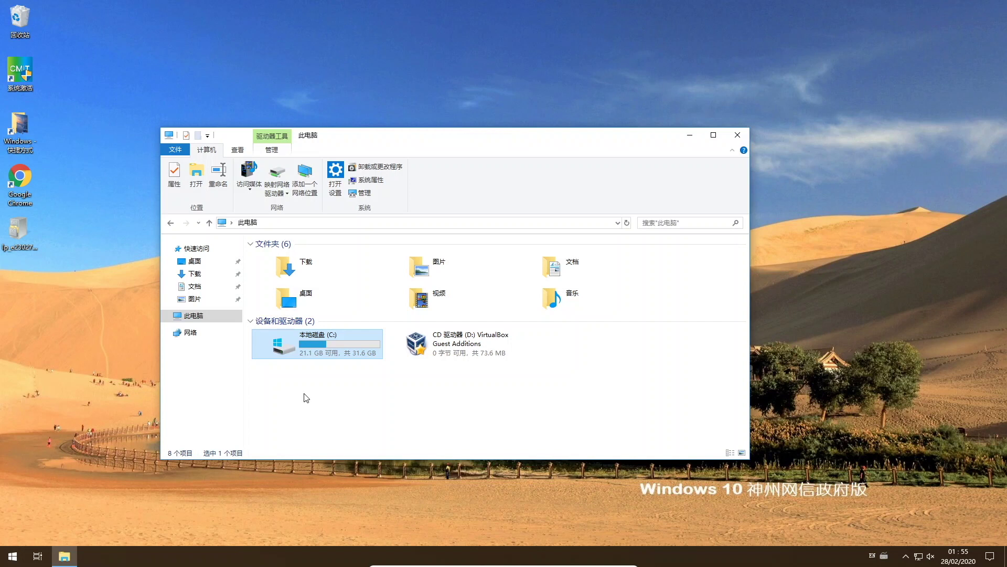
Look through the Start menu's full app list again to check which apps the edition includes.
{"action": "left_click", "coordinate": [14, 564]}
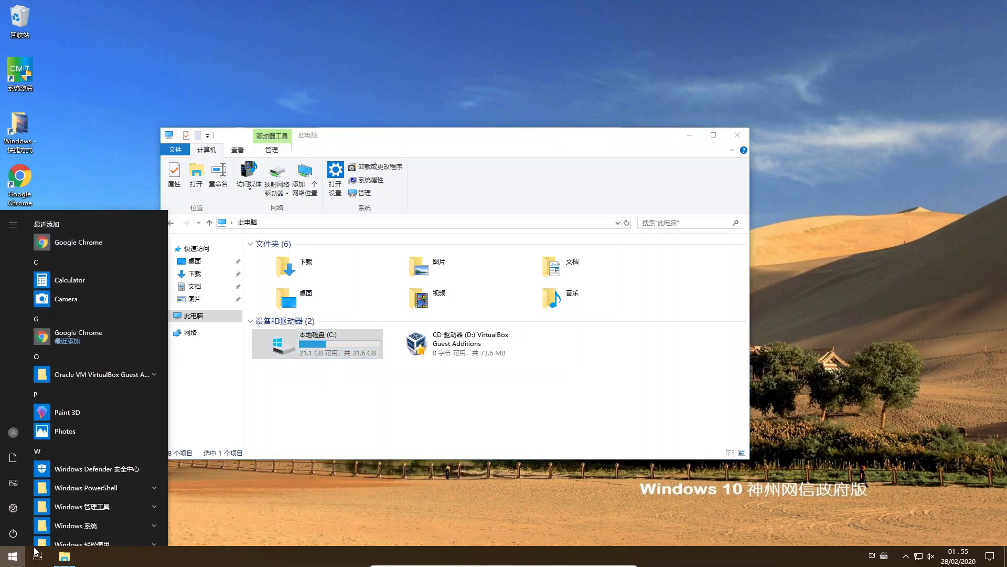
{"action": "scroll", "coordinate": [119, 455], "scroll_direction": "down", "scroll_amount": 2}
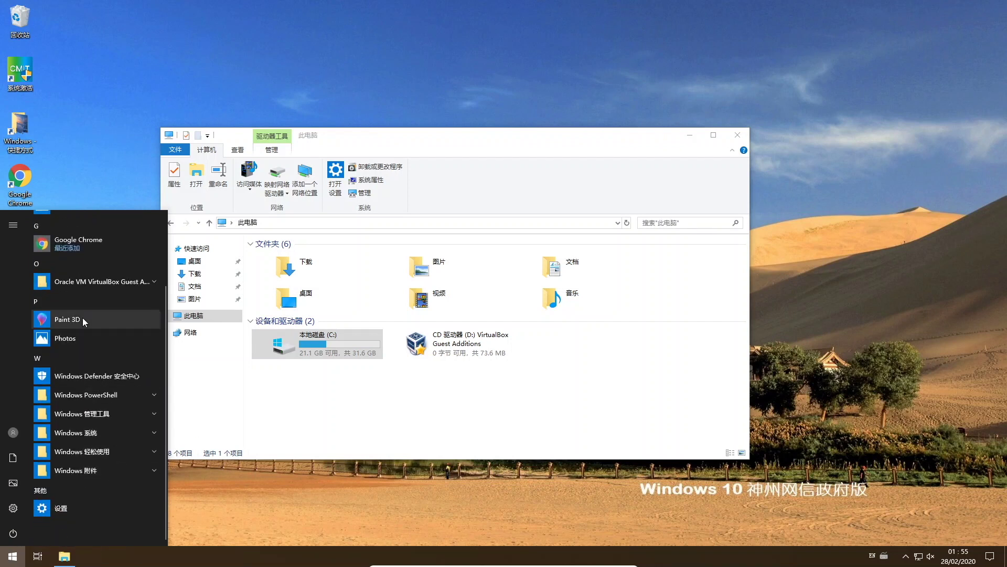
{"action": "scroll", "coordinate": [80, 393], "scroll_direction": "up", "scroll_amount": 2}
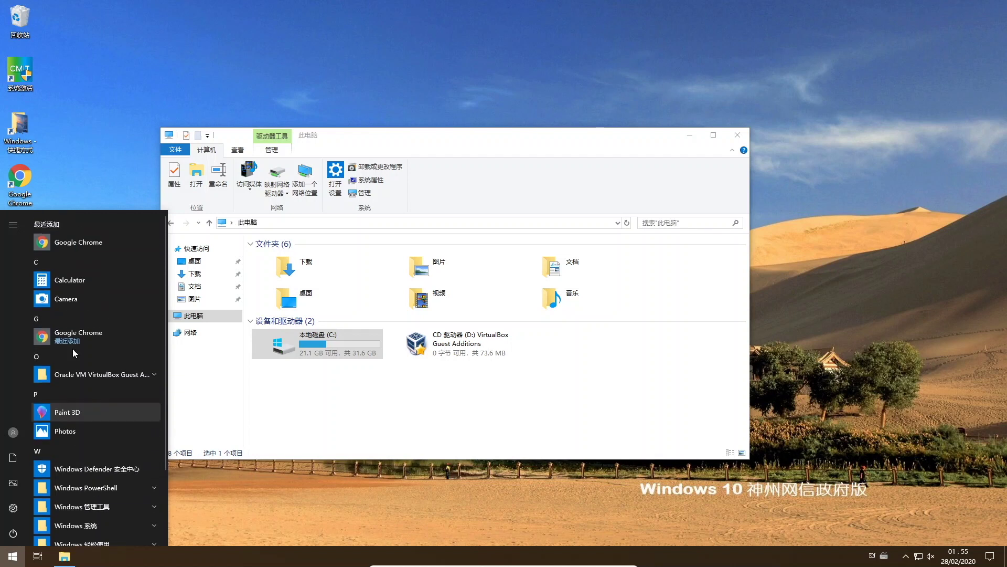
{"action": "scroll", "coordinate": [87, 455], "scroll_direction": "down", "scroll_amount": 2}
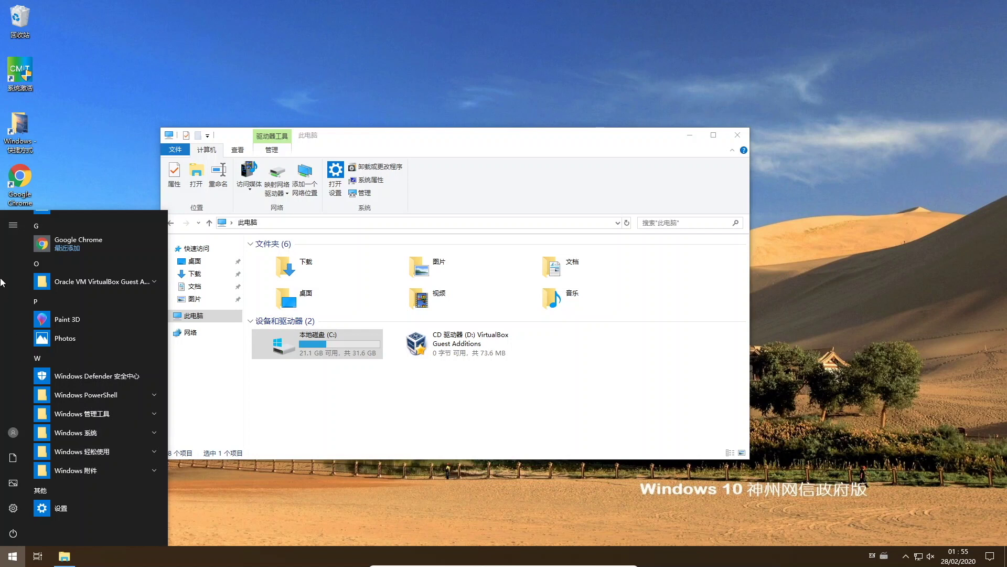
{"action": "scroll", "coordinate": [118, 413], "scroll_direction": "up", "scroll_amount": 2}
{"action": "scroll", "coordinate": [106, 412], "scroll_direction": "down", "scroll_amount": 2}
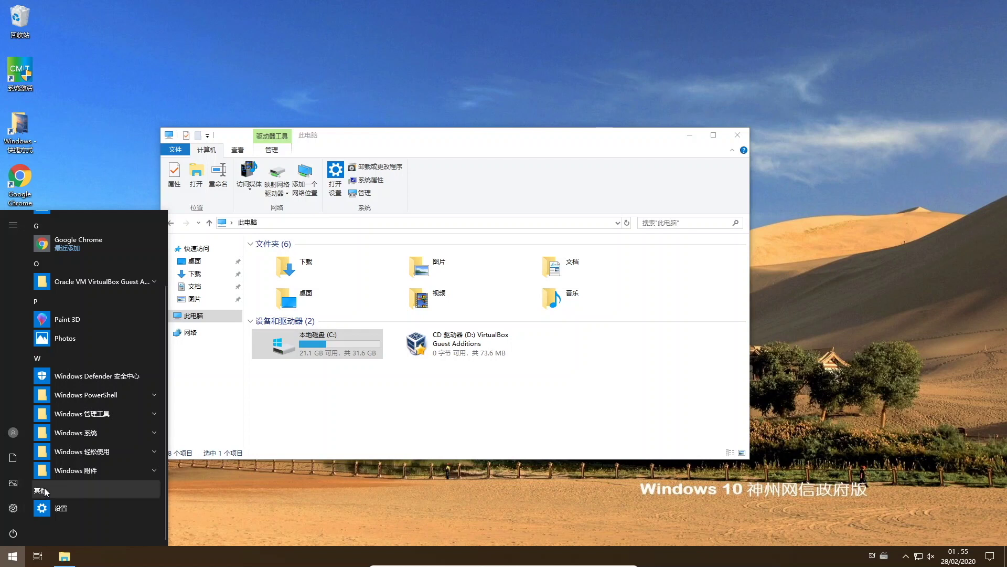
{"action": "left_click", "coordinate": [460, 439]}
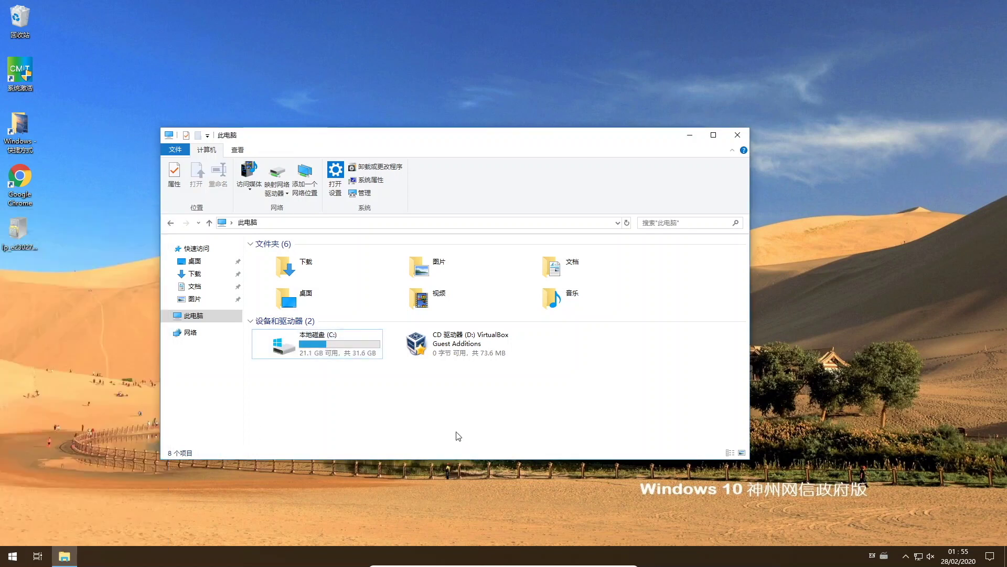
{"action": "right_click", "coordinate": [238, 560]}
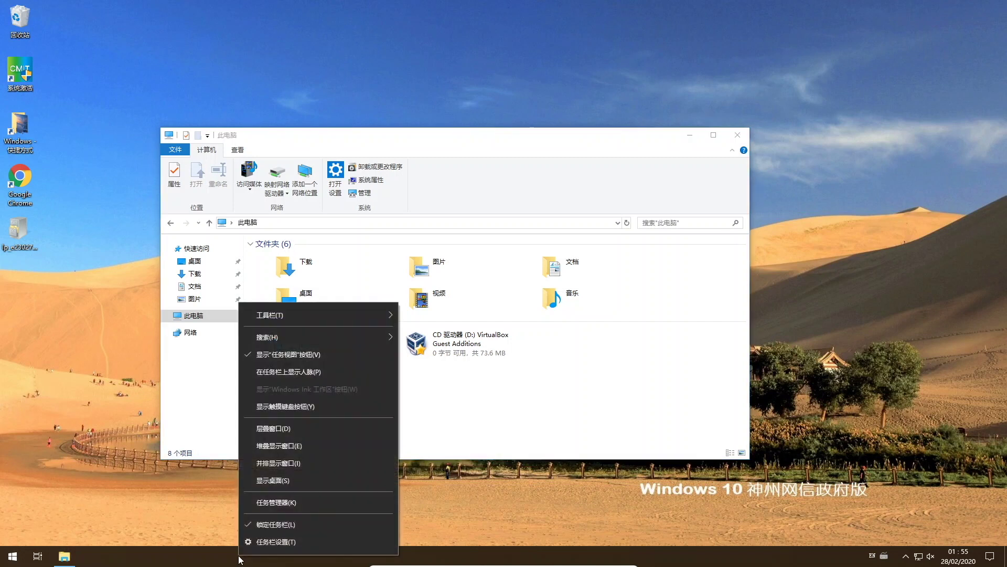
{"action": "left_click", "coordinate": [109, 468]}
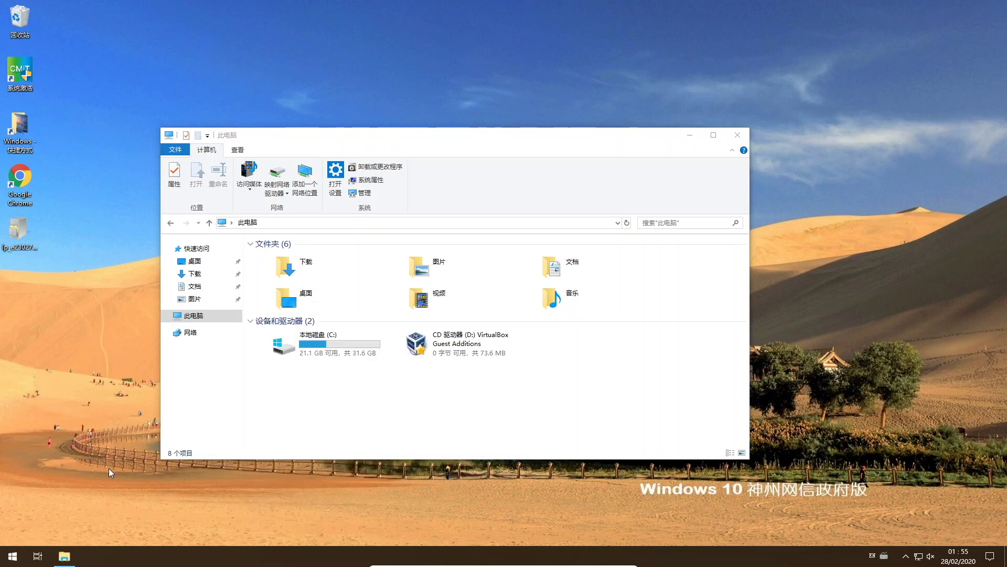
Check the list of available updates in Windows Update, minimize Settings, and close the This PC window.
{"action": "left_click", "coordinate": [13, 555]}
{"action": "left_click", "coordinate": [13, 505]}
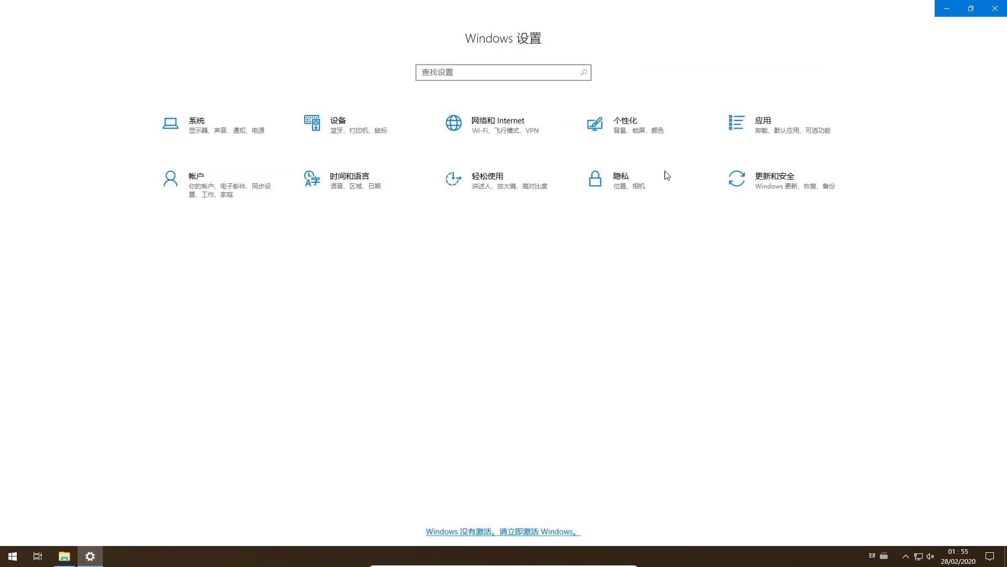
{"action": "left_click", "coordinate": [780, 186]}
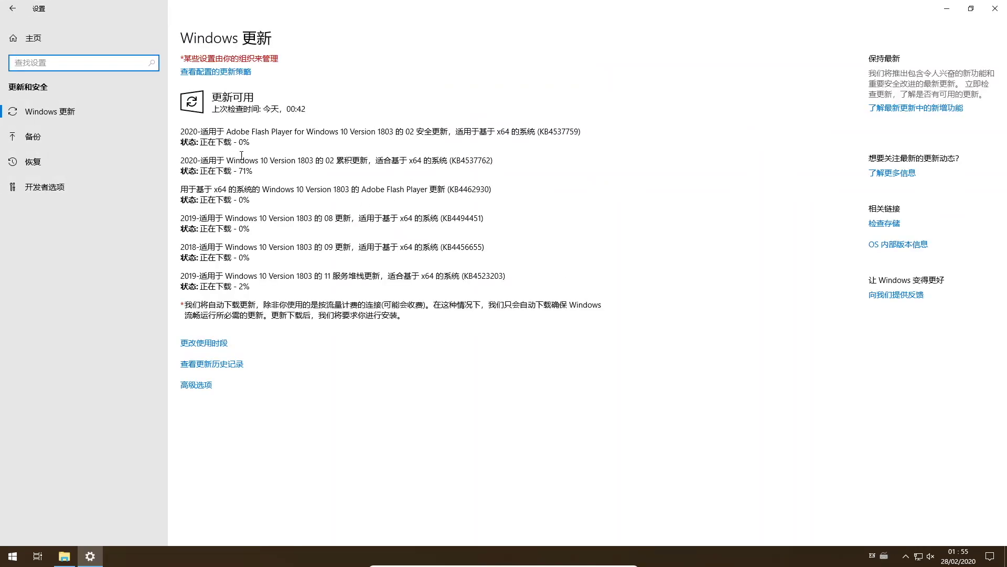
{"action": "left_click_drag", "start_coordinate": [217, 172], "coordinate": [251, 185]}
{"action": "left_click", "coordinate": [258, 180]}
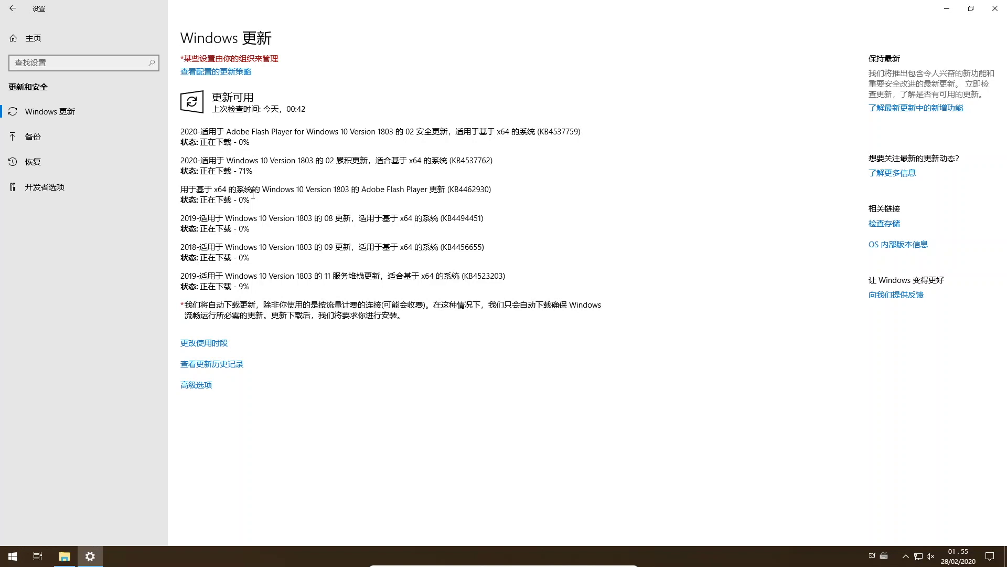
{"action": "left_click", "coordinate": [947, 9]}
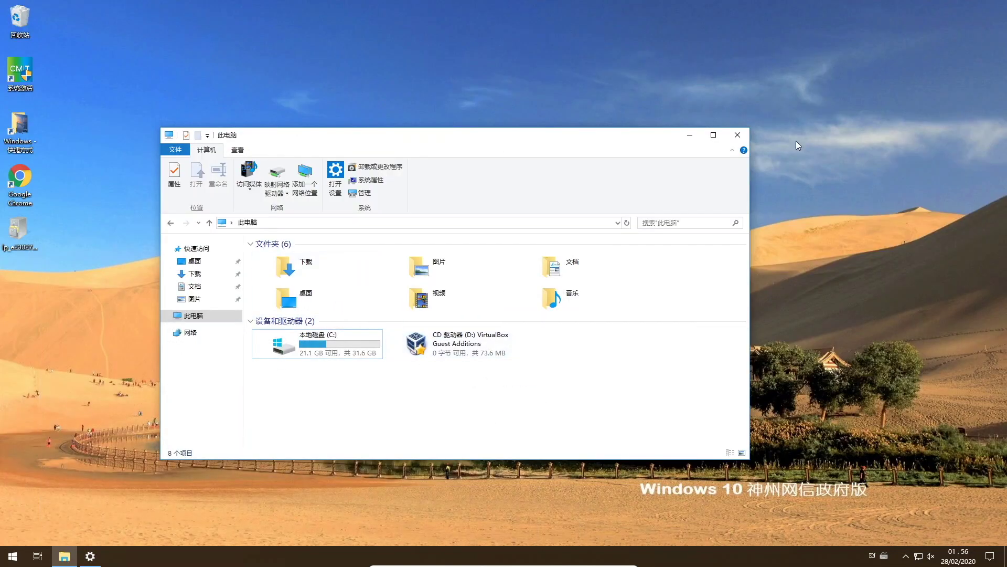
{"action": "left_click", "coordinate": [738, 135]}
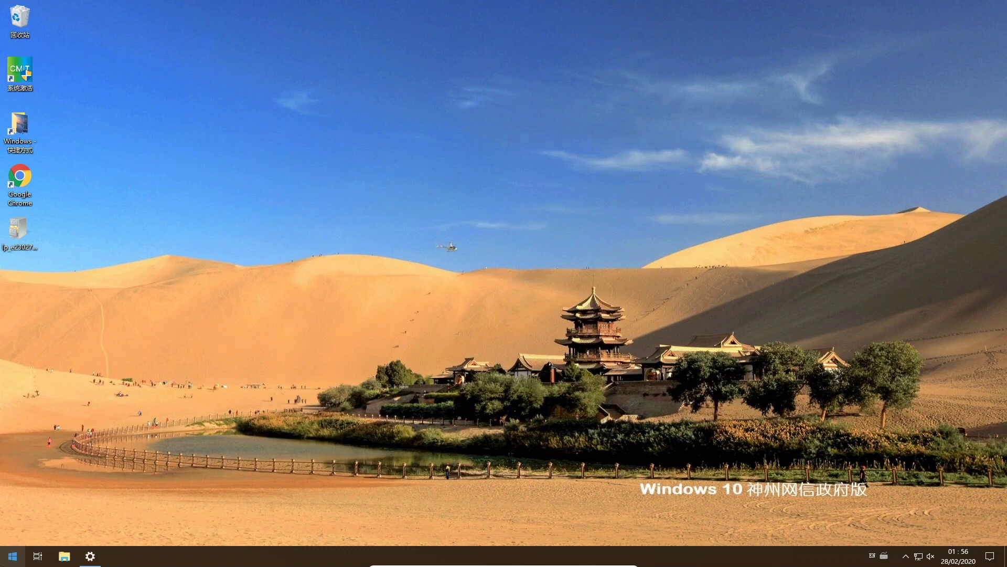
Launch Google Chrome, look through the Start menu's app list once more, and minimize the browser to return to the desktop.
{"action": "left_click", "coordinate": [12, 555]}
{"action": "left_click", "coordinate": [183, 140]}
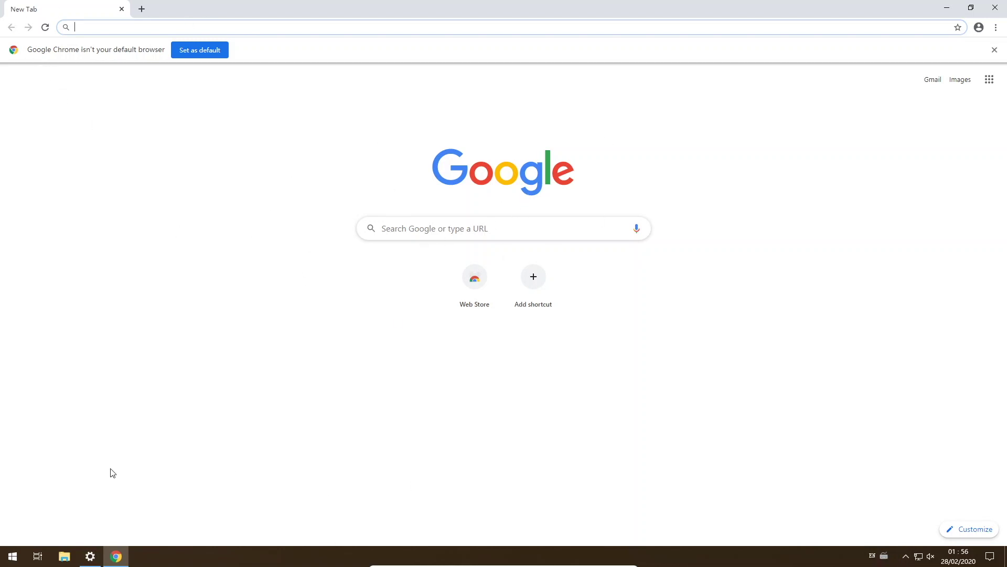
{"action": "left_click", "coordinate": [2, 560]}
{"action": "scroll", "coordinate": [135, 473], "scroll_direction": "down", "scroll_amount": 2}
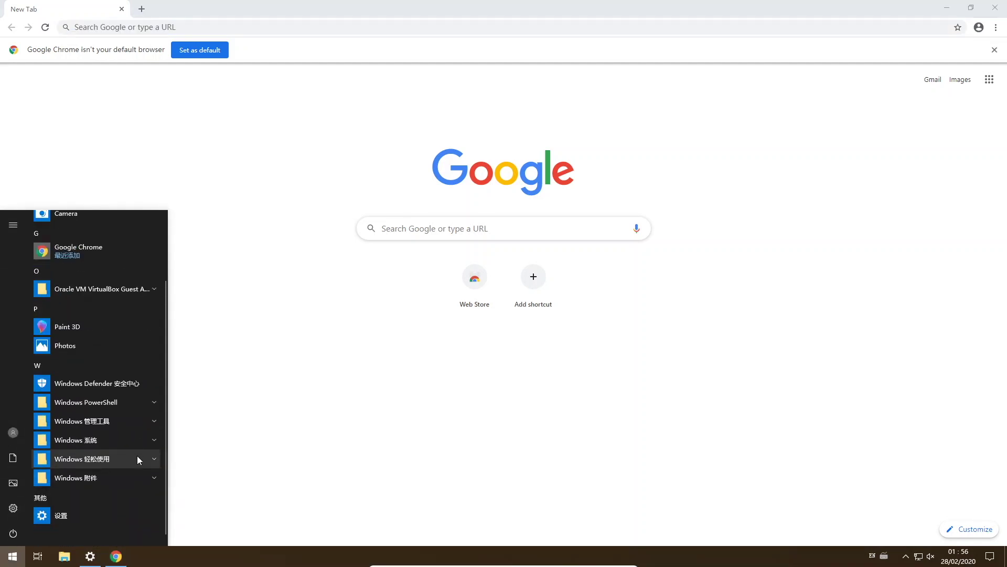
{"action": "scroll", "coordinate": [106, 485], "scroll_direction": "up", "scroll_amount": 3}
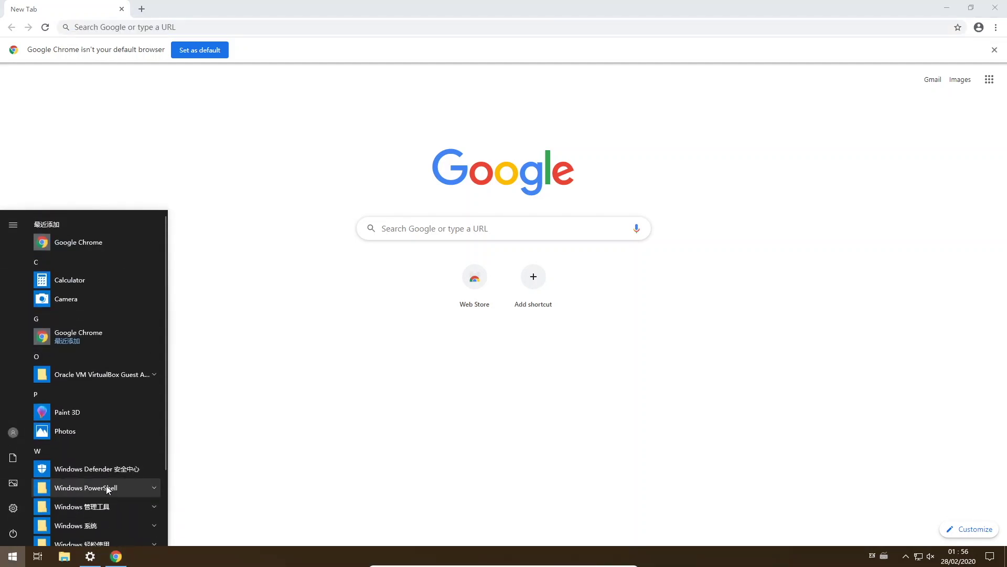
{"action": "left_click", "coordinate": [268, 229]}
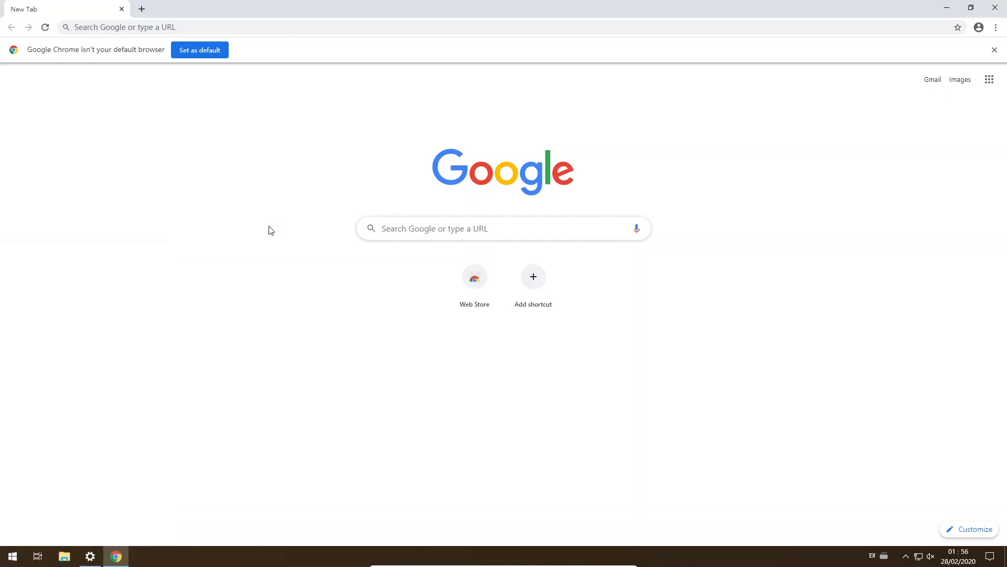
{"action": "left_click", "coordinate": [947, 7]}
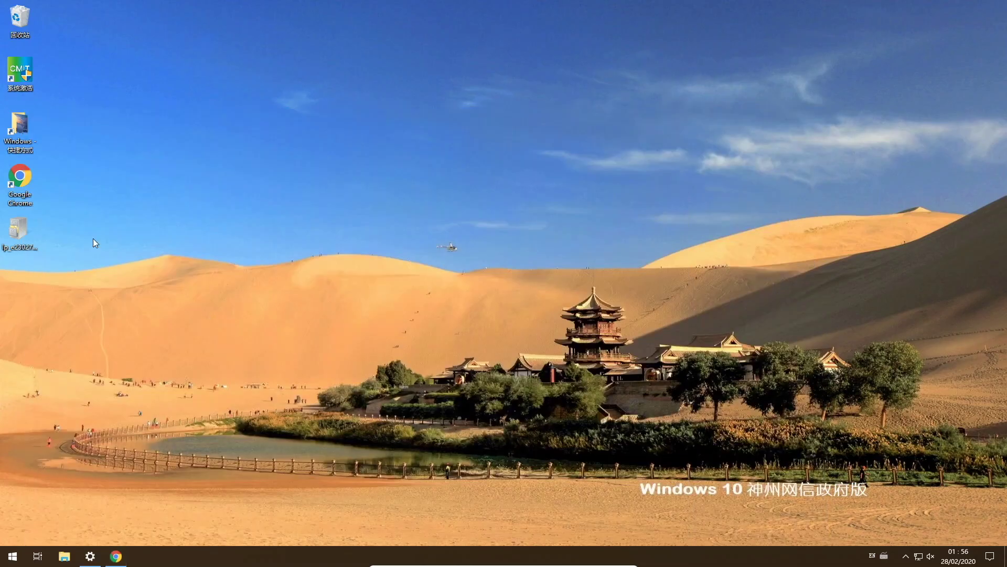
{"action": "left_click", "coordinate": [17, 229]}
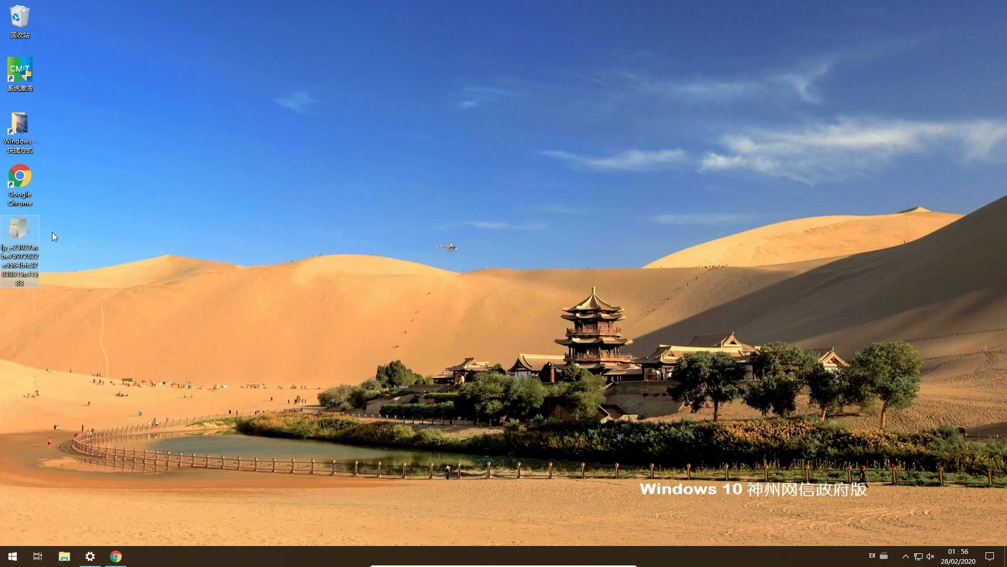
Browse to C:/windows/web in File Explorer and open the Windows 10 folder inside Wallpaper.
{"action": "left_click", "coordinate": [73, 558]}
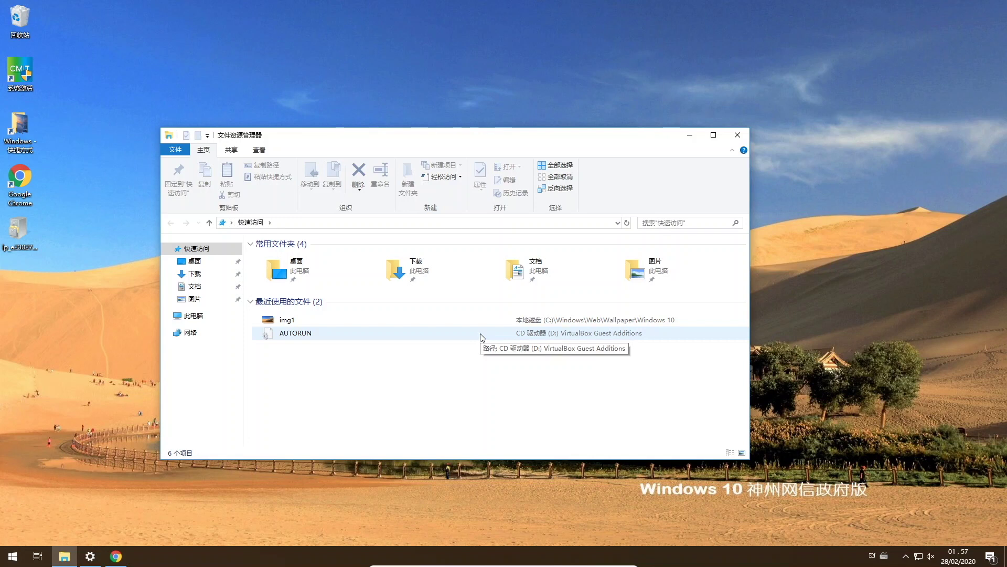
{"action": "left_click", "coordinate": [302, 222]}
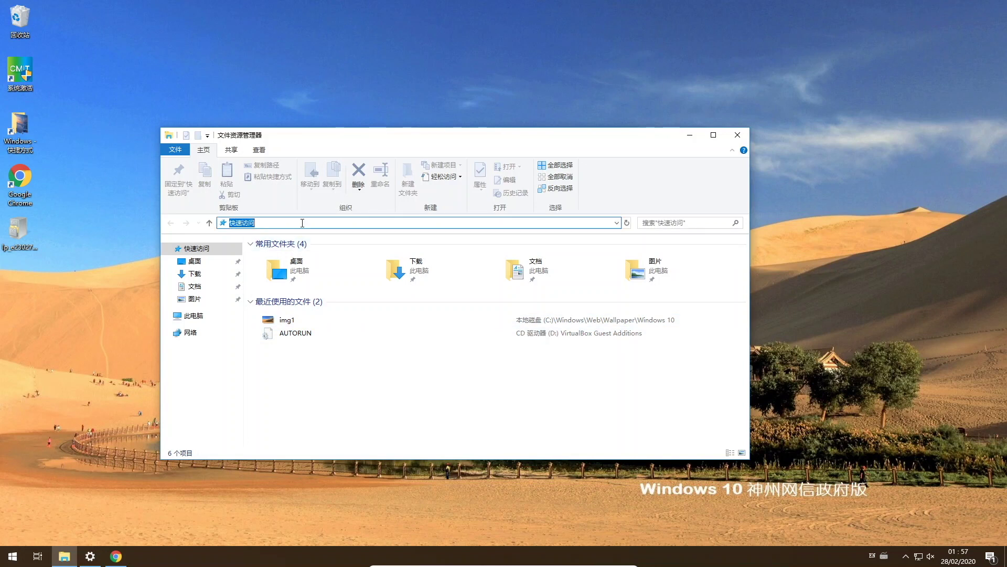
{"action": "type", "text": "C:/"}
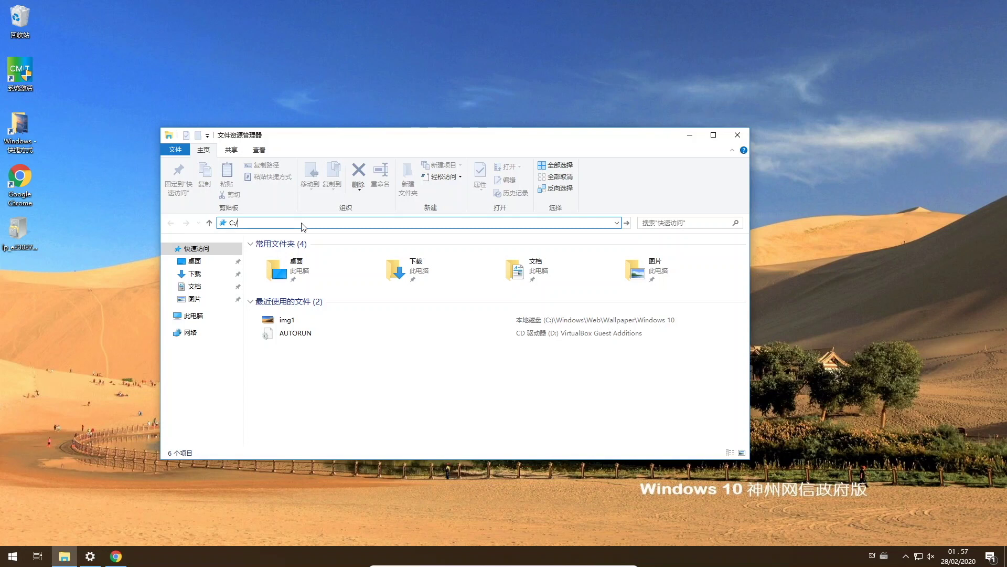
{"action": "type", "text": "windows"}
{"action": "key", "text": "BackSpace"}
{"action": "type", "text": "/web"}
{"action": "key", "text": "Return"}
{"action": "double_click", "coordinate": [278, 278]}
{"action": "left_click", "coordinate": [300, 268]}
{"action": "double_click", "coordinate": [300, 268]}
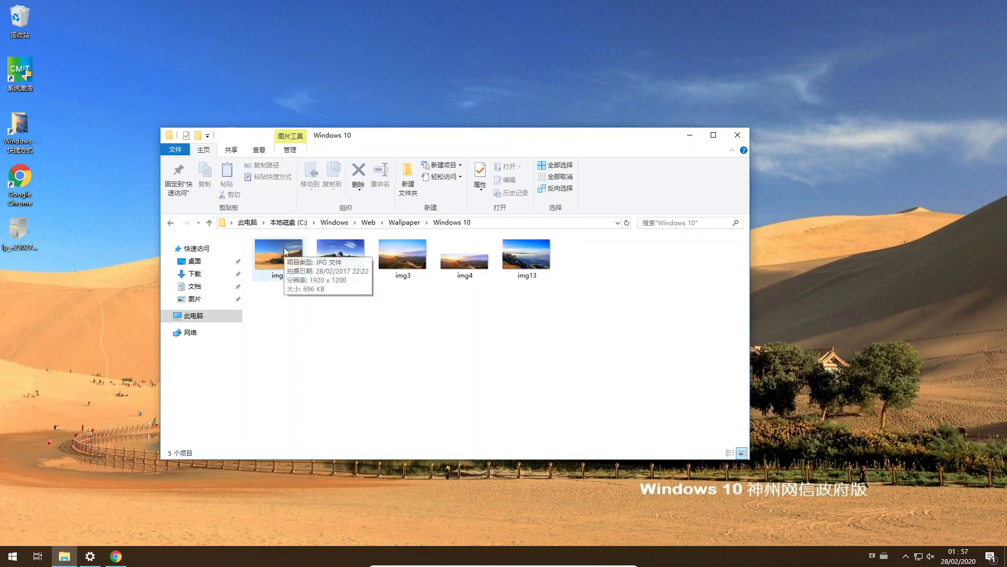
Open the img1 wallpaper with Photos and make Photos the default app for .jpg files.
{"action": "left_click", "coordinate": [284, 247]}
{"action": "key", "text": "Return"}
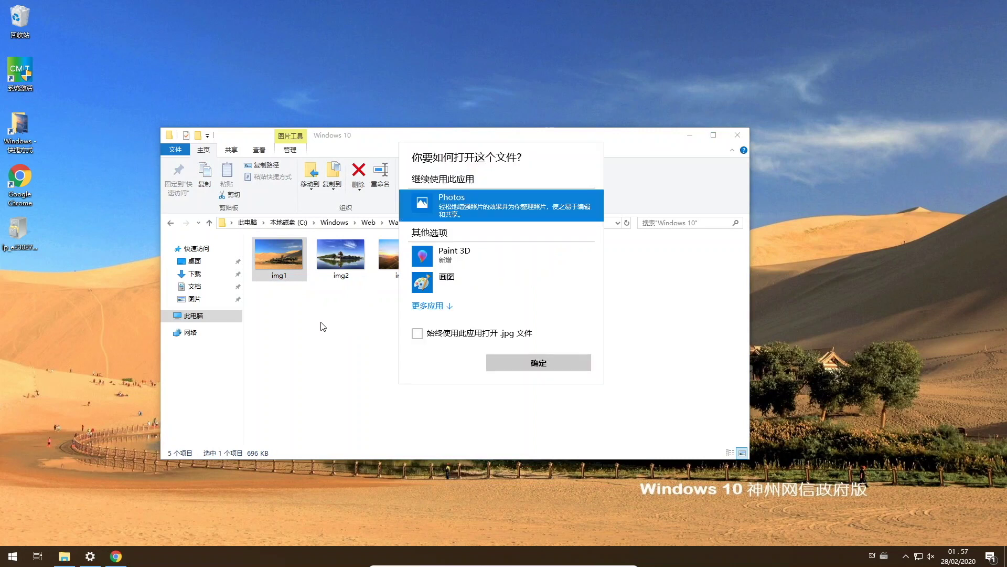
{"action": "left_click", "coordinate": [472, 282]}
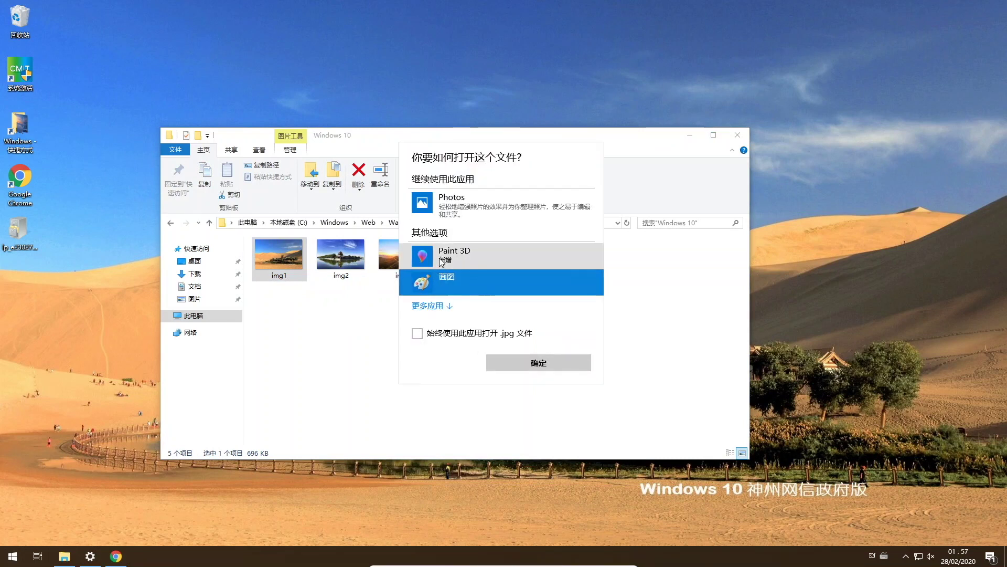
{"action": "left_click", "coordinate": [462, 205]}
{"action": "left_click", "coordinate": [418, 333]}
{"action": "left_click", "coordinate": [538, 363]}
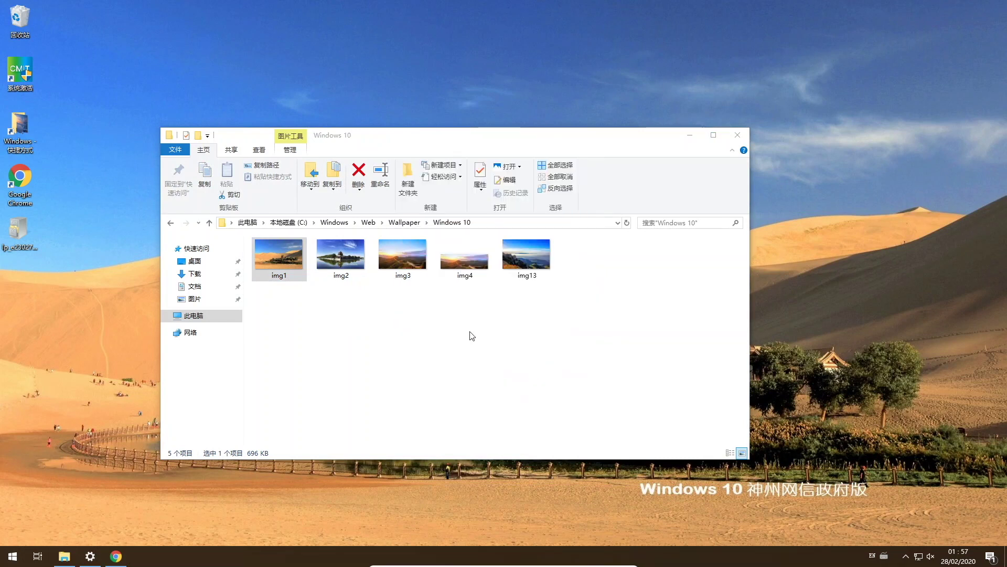
{"action": "left_click", "coordinate": [617, 25]}
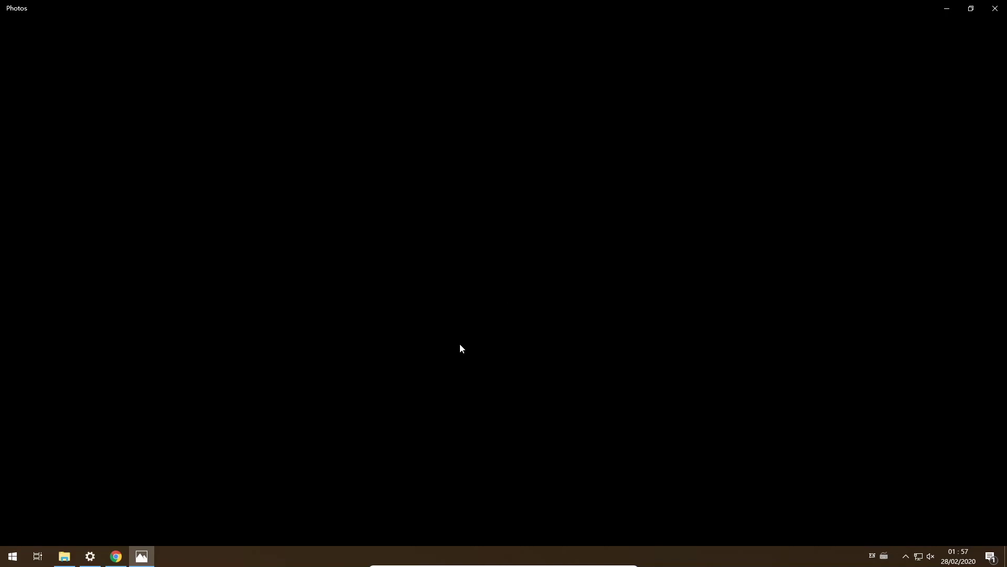
{"action": "left_click", "coordinate": [64, 556]}
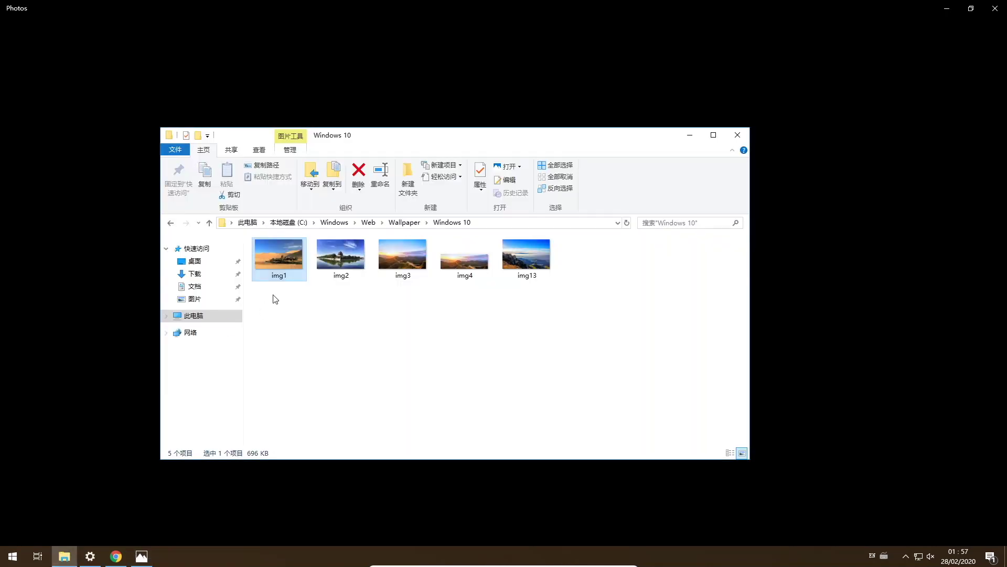
{"action": "left_click", "coordinate": [66, 262]}
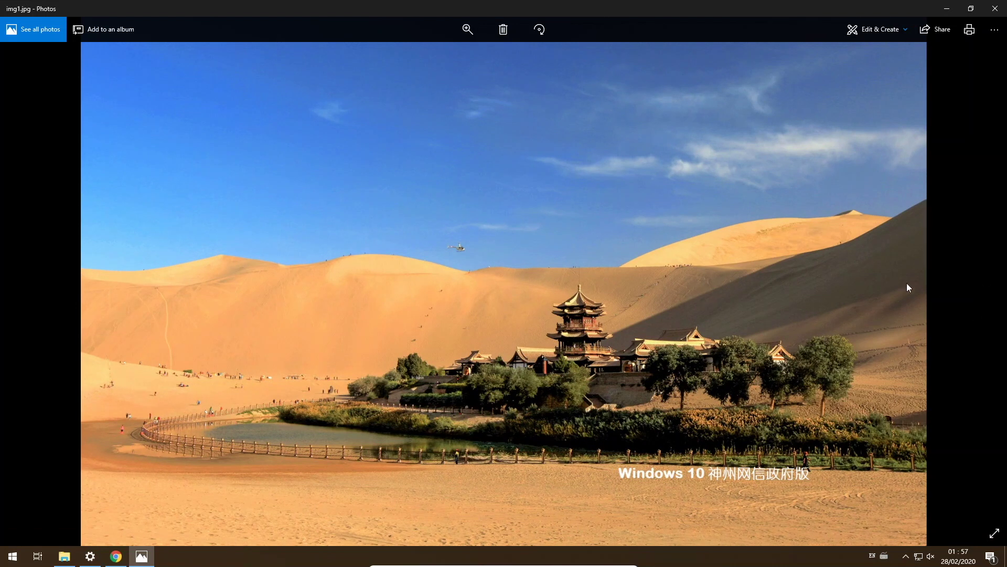
View the remaining Windows 10 wallpapers img2, img3, img4 and img13 in turn, and close Photos.
{"action": "left_click", "coordinate": [980, 280]}
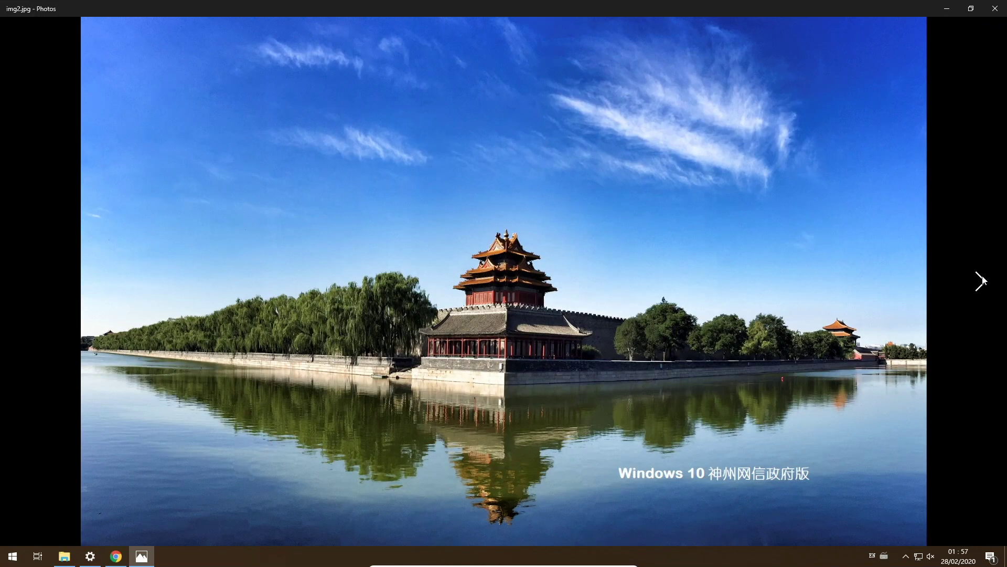
{"action": "left_click", "coordinate": [977, 284]}
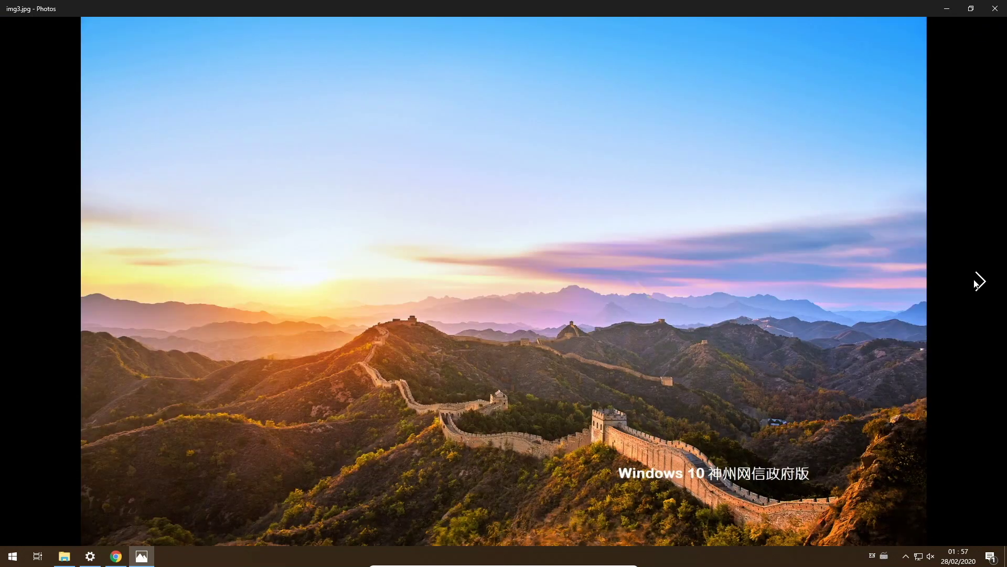
{"action": "left_click", "coordinate": [976, 284]}
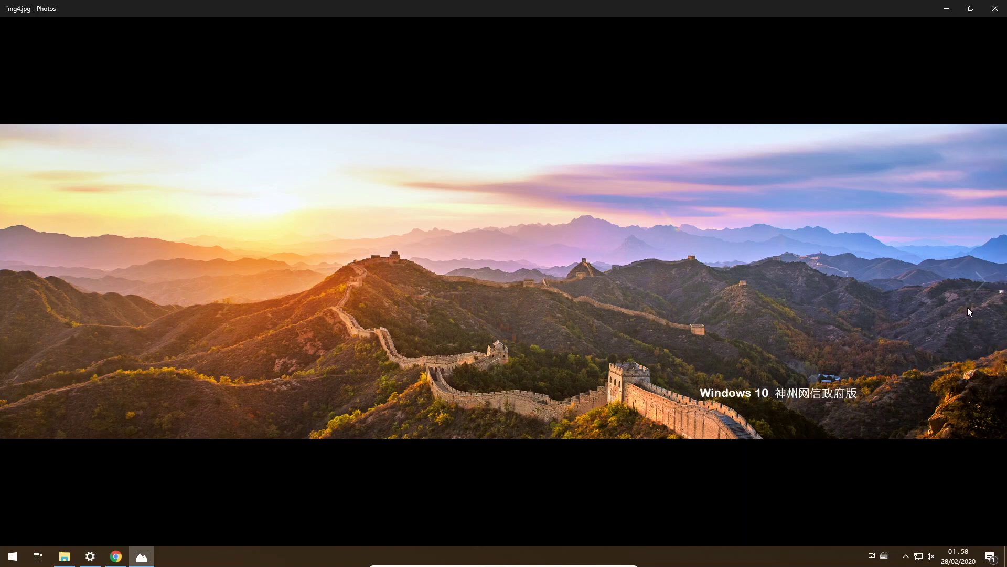
{"action": "left_click", "coordinate": [979, 286]}
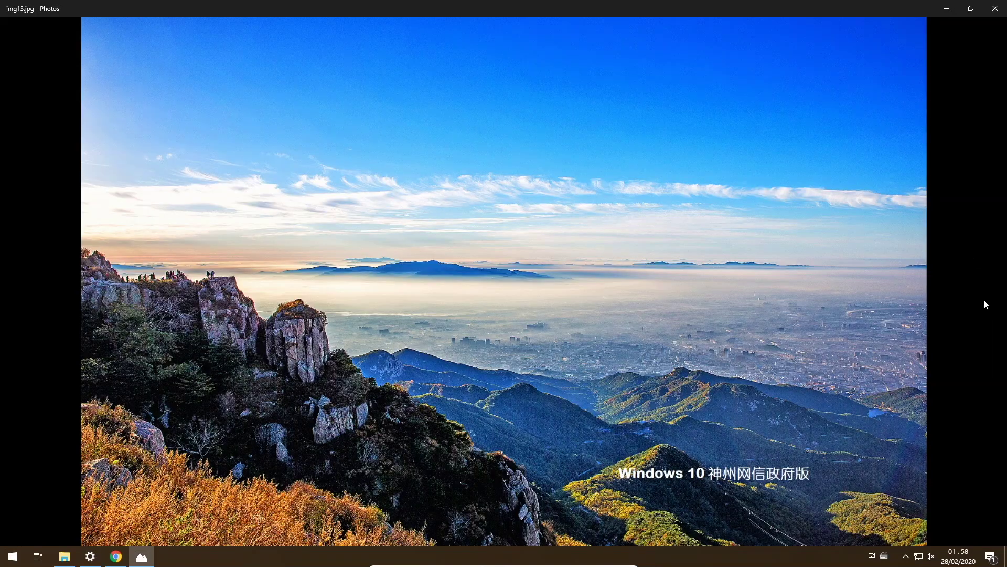
{"action": "left_click", "coordinate": [995, 8]}
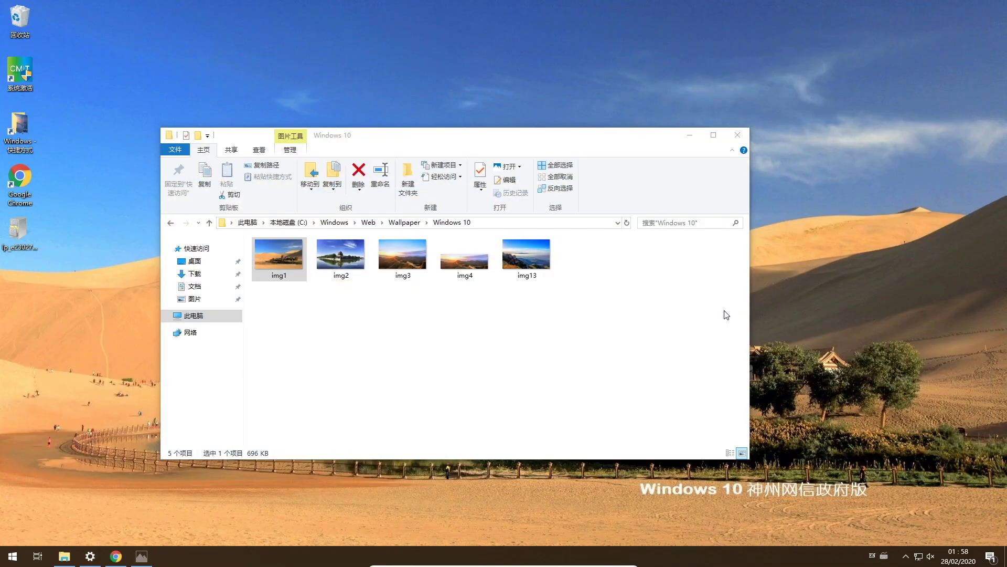
Go back to the Wallpaper folder, open its Windows subfolder, view img0 in Photos, and close the picture.
{"action": "left_click", "coordinate": [171, 223]}
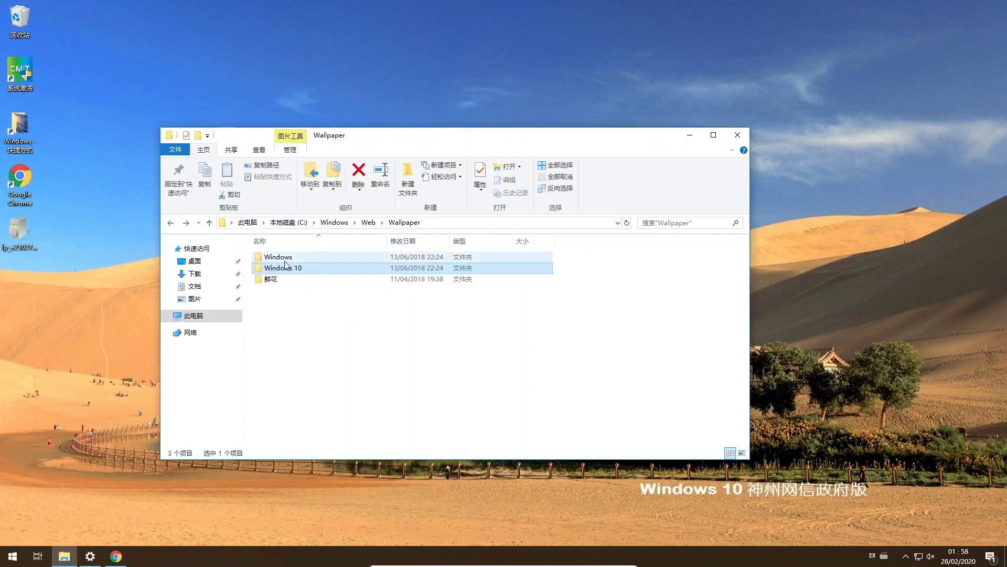
{"action": "double_click", "coordinate": [287, 262]}
{"action": "left_click", "coordinate": [287, 263]}
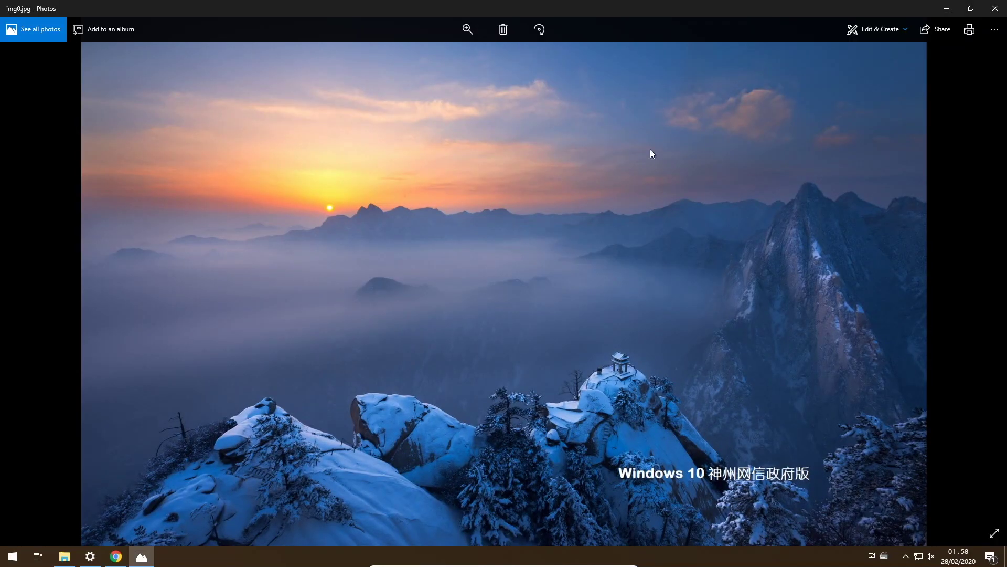
{"action": "left_click", "coordinate": [994, 8]}
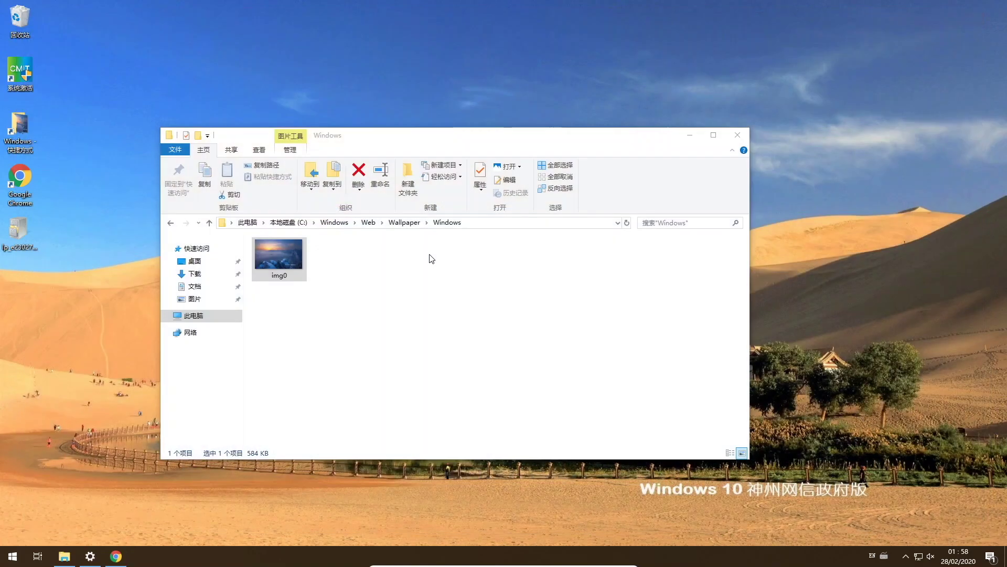
Go back to the Wallpaper folder, open its 鲜花 subfolder, and view img7 in Photos.
{"action": "left_click", "coordinate": [177, 224]}
{"action": "double_click", "coordinate": [273, 280]}
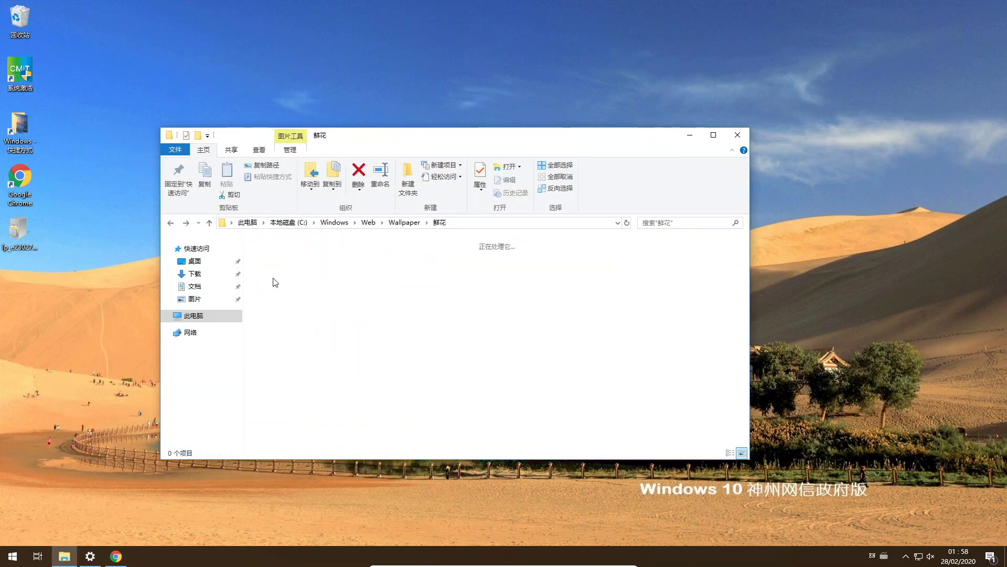
{"action": "double_click", "coordinate": [279, 257]}
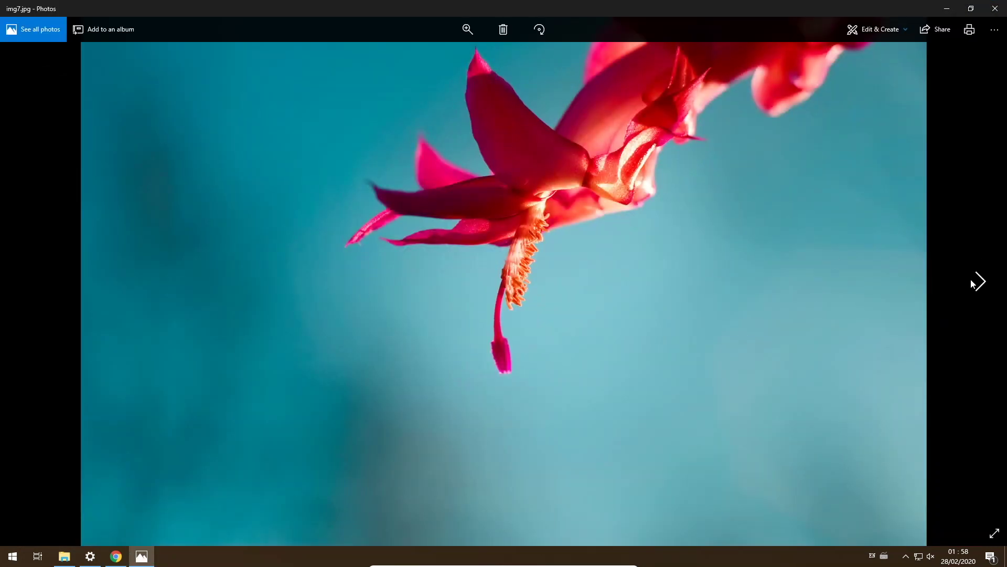
View the remaining flower wallpapers img8 through img12 in turn, and close Photos and File Explorer.
{"action": "left_click", "coordinate": [975, 283]}
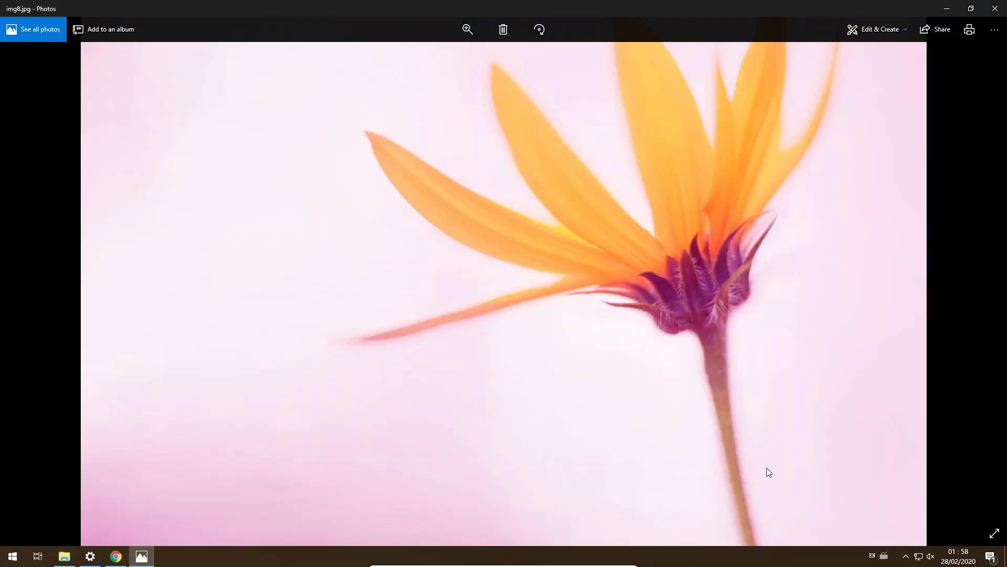
{"action": "left_click", "coordinate": [981, 280]}
{"action": "left_click", "coordinate": [981, 281]}
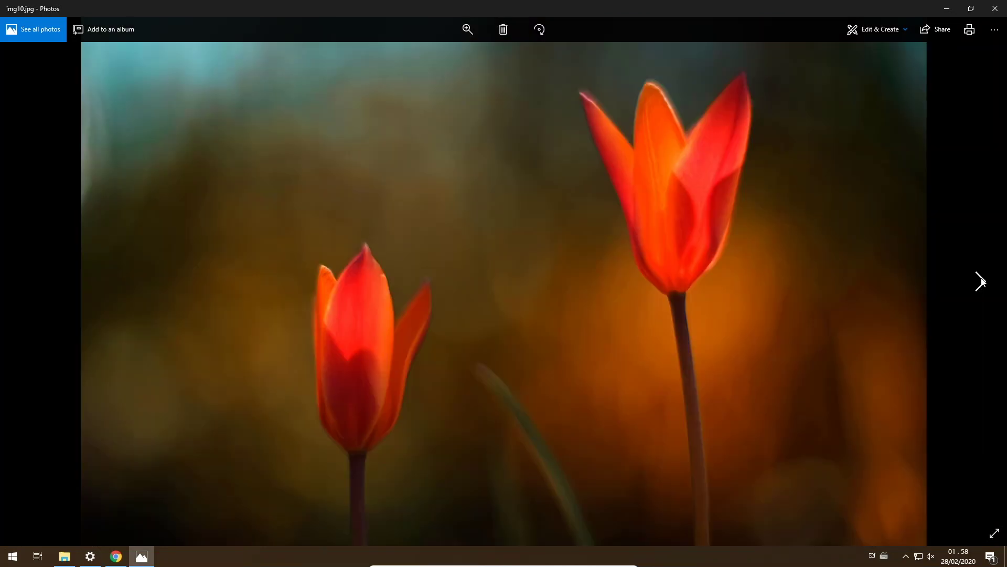
{"action": "left_click", "coordinate": [981, 280]}
{"action": "left_click", "coordinate": [981, 281]}
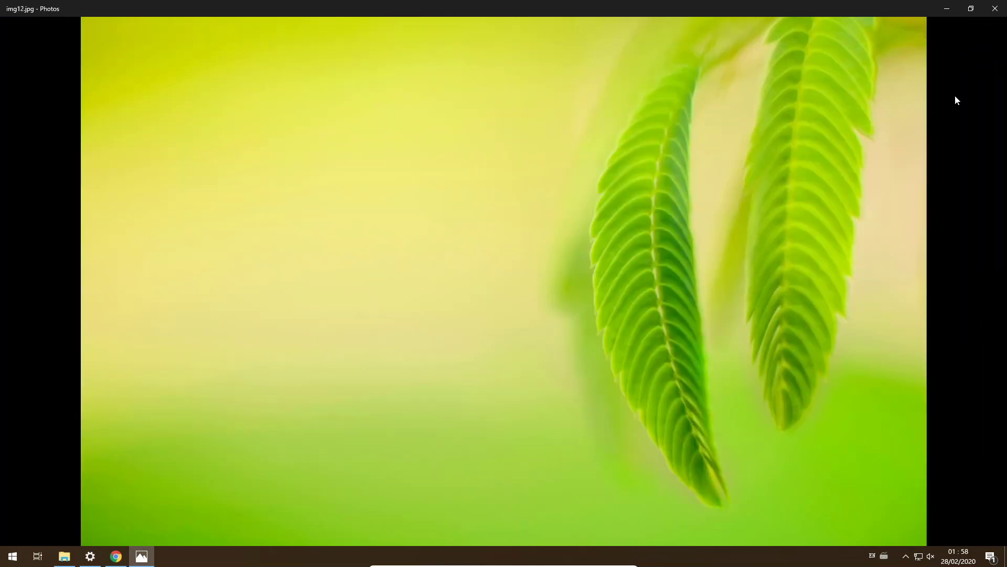
{"action": "left_click", "coordinate": [995, 8]}
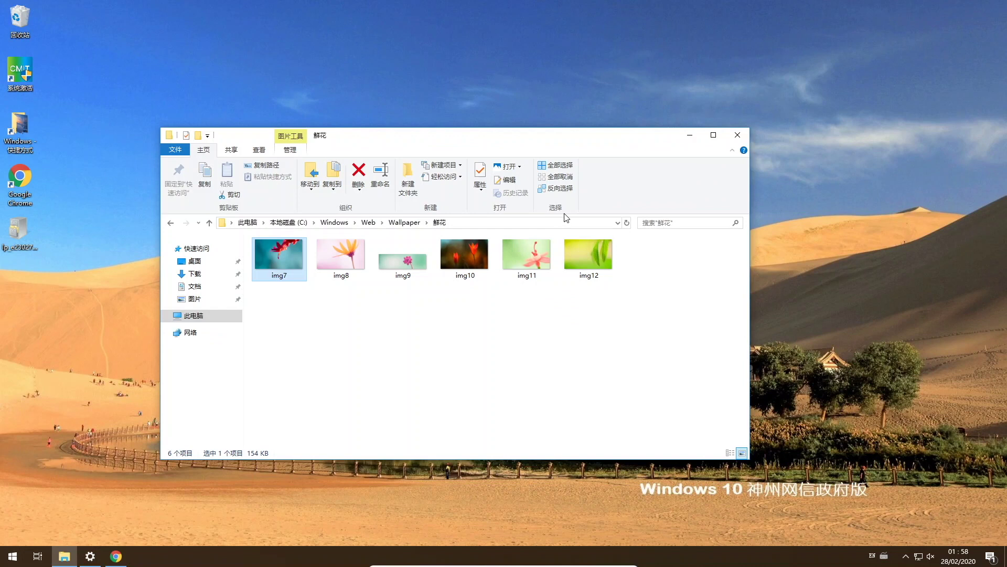
{"action": "left_click", "coordinate": [170, 223]}
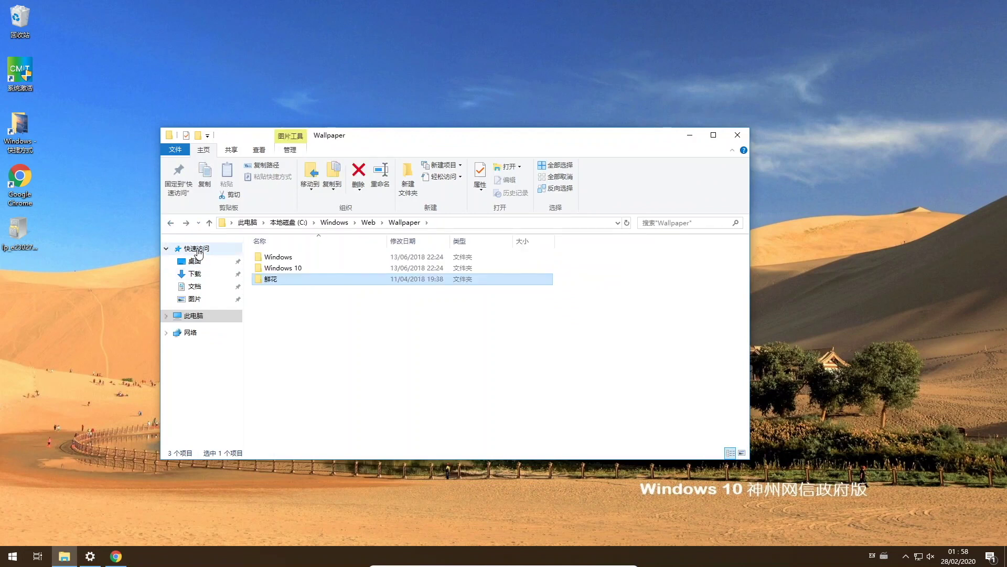
{"action": "left_click", "coordinate": [737, 135]}
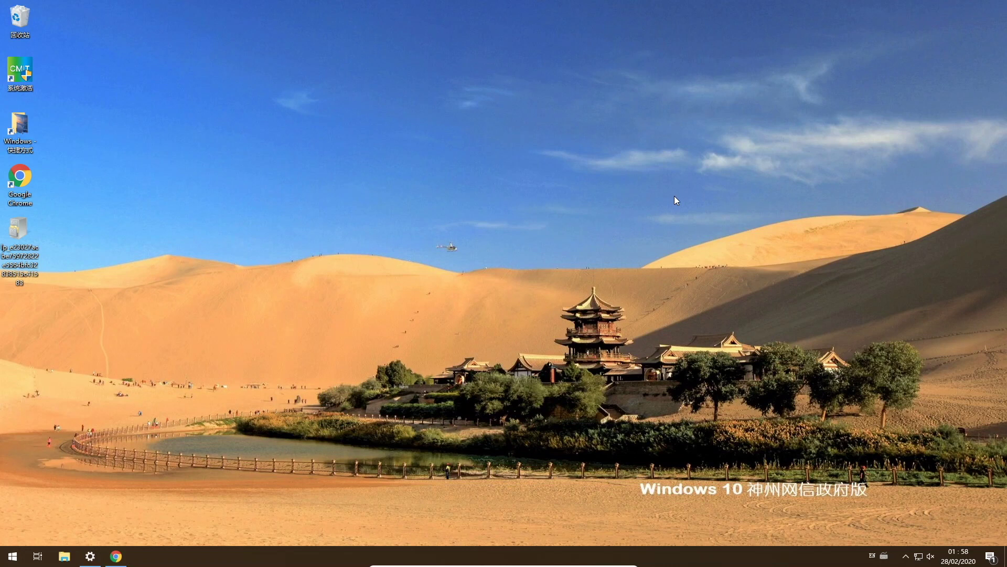
Clear all notifications in the action center, expand its quick actions, and close it.
{"action": "left_click", "coordinate": [985, 559]}
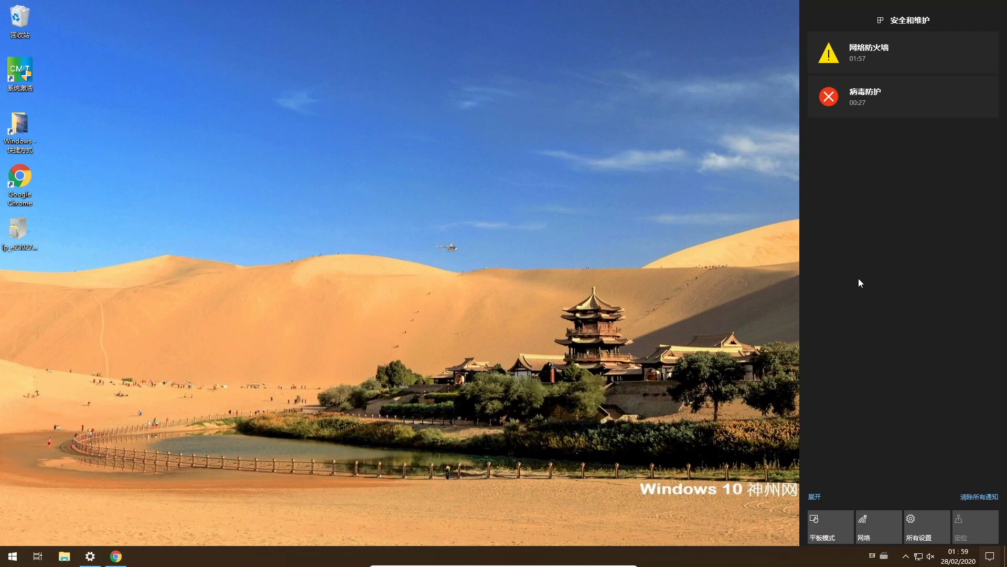
{"action": "left_click", "coordinate": [988, 499]}
{"action": "left_click", "coordinate": [820, 496]}
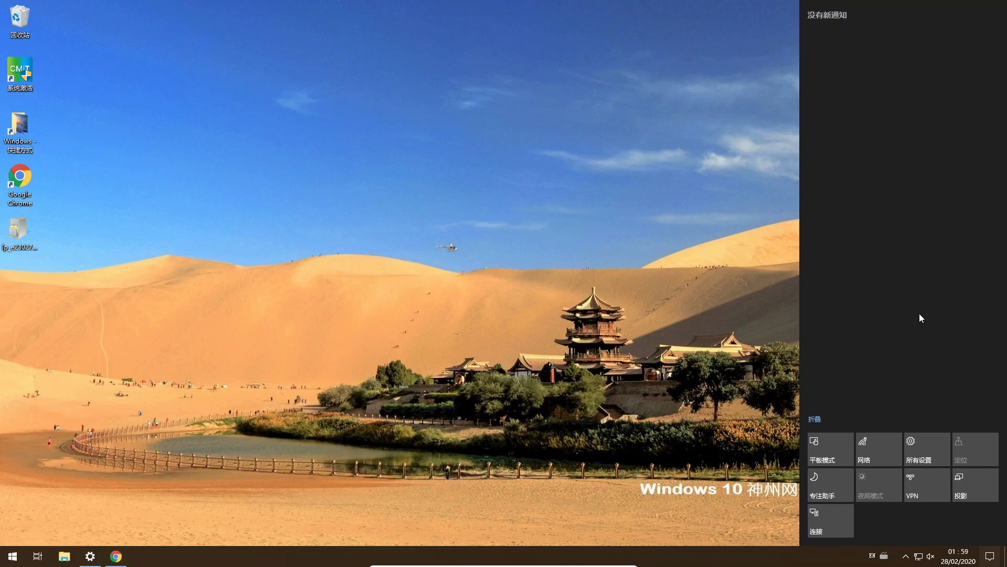
{"action": "left_click", "coordinate": [583, 297]}
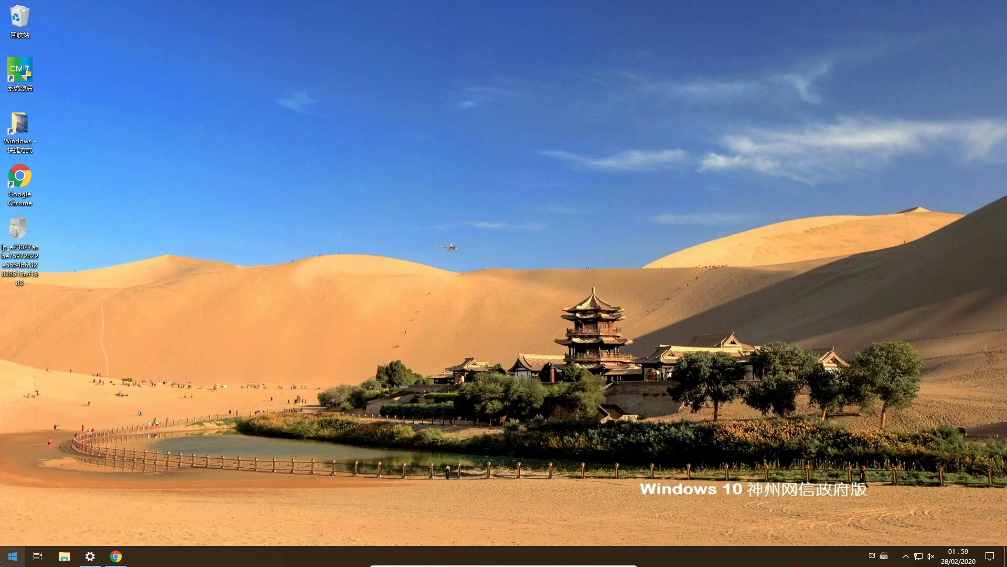
{"action": "left_click", "coordinate": [12, 556]}
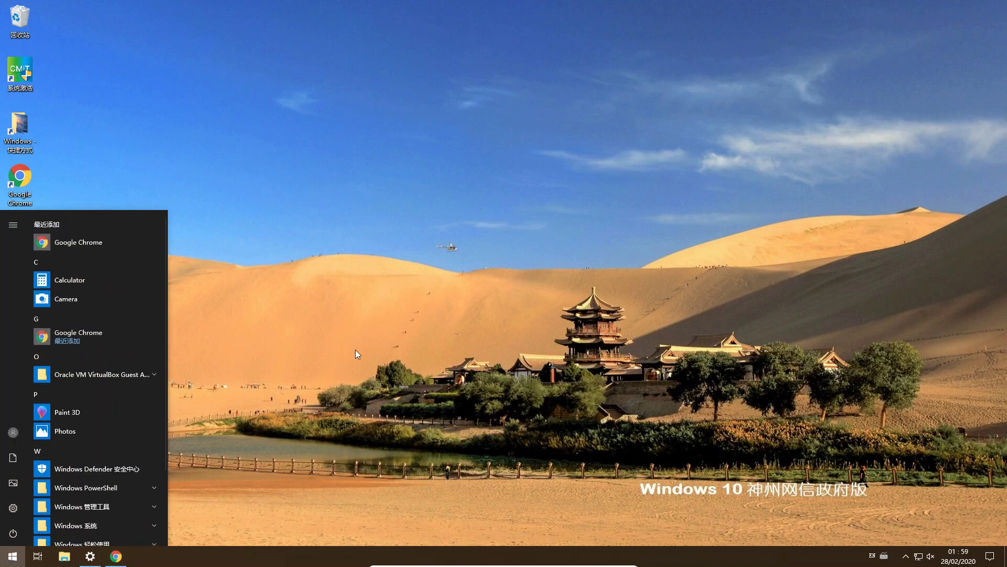
{"action": "left_click", "coordinate": [339, 391]}
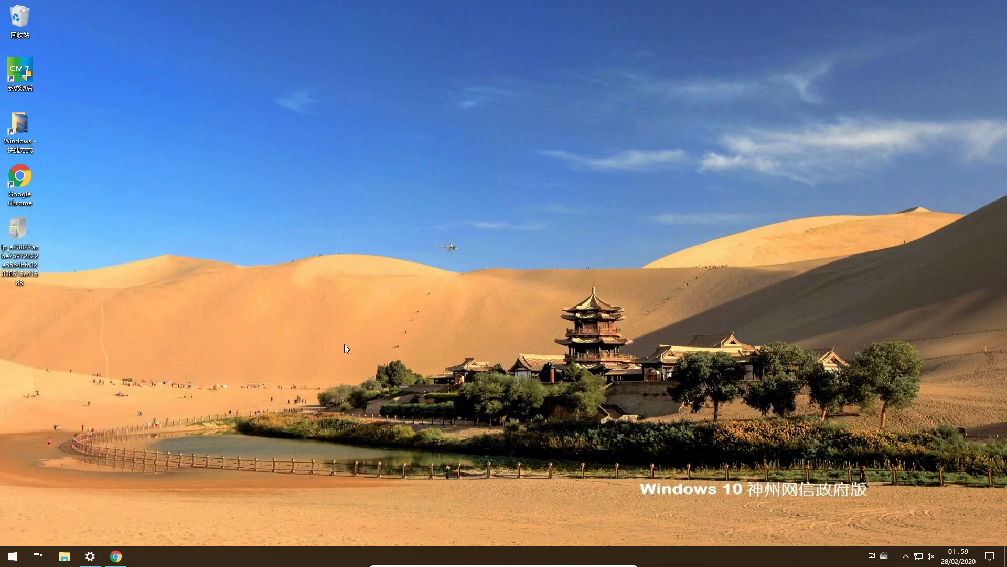